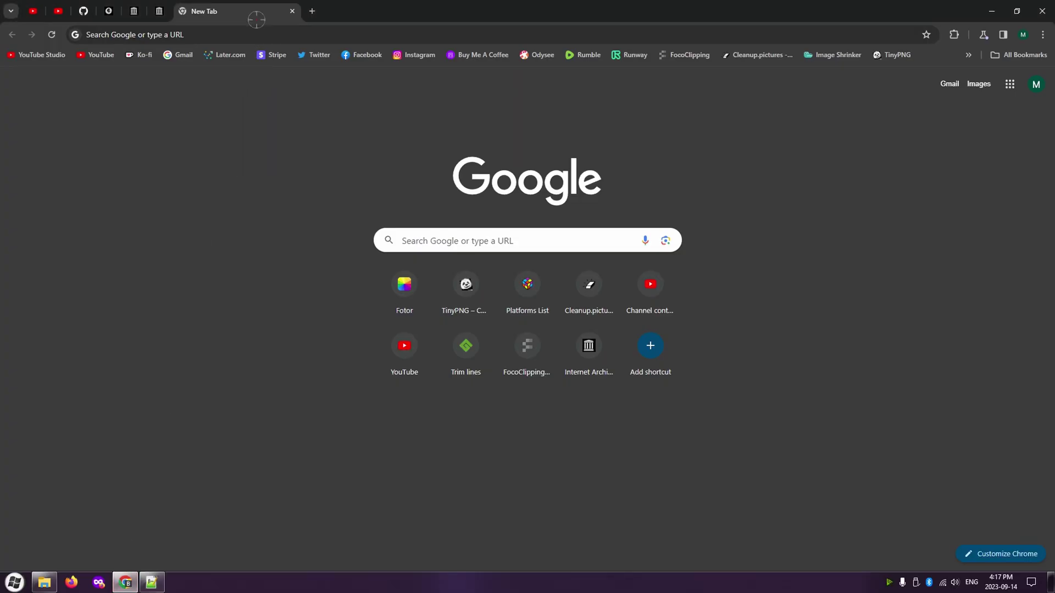
Load github.com/EKA2L1/EKA2L1/releases to see the latest Automatic CI build assets.
left_click(248, 36)
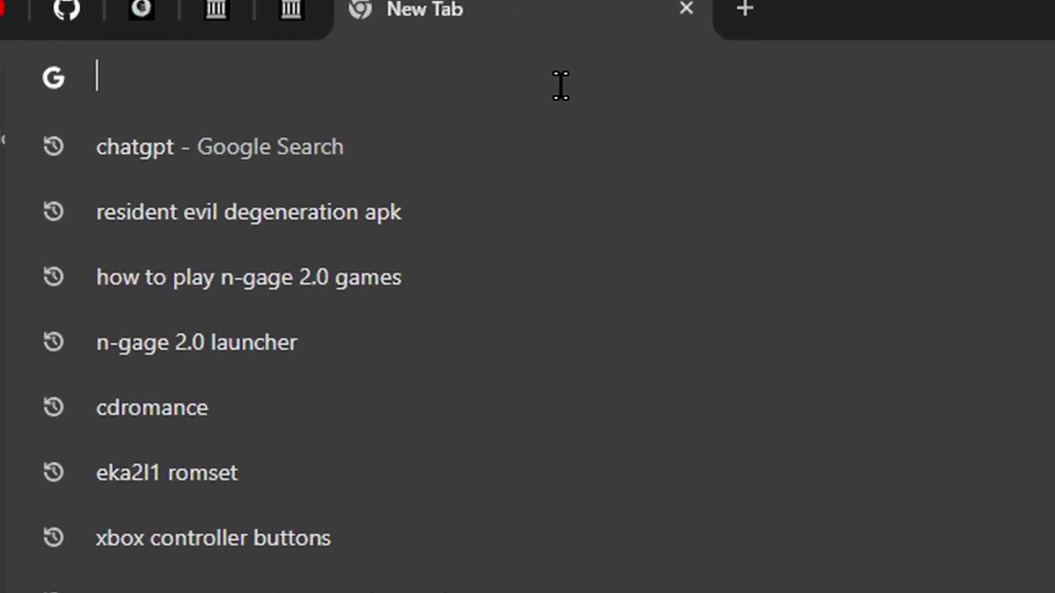
type("https://github.com/EKA2L1/EKA2L1/releases")
key("Return")
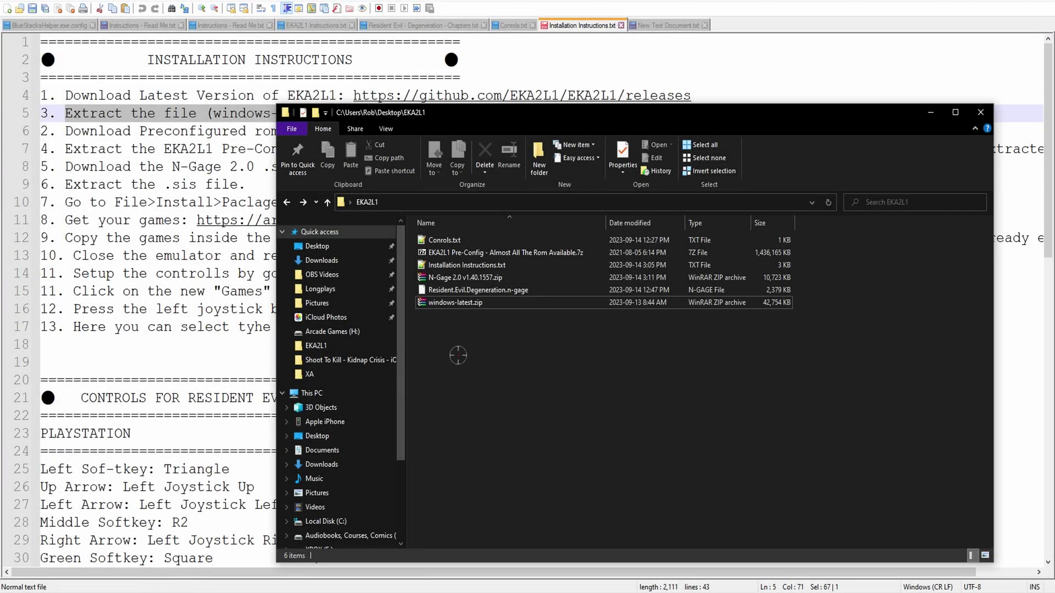
Create a new EKA2L1 subfolder inside the desktop EKA2L1 folder and open it.
right_click(458, 353)
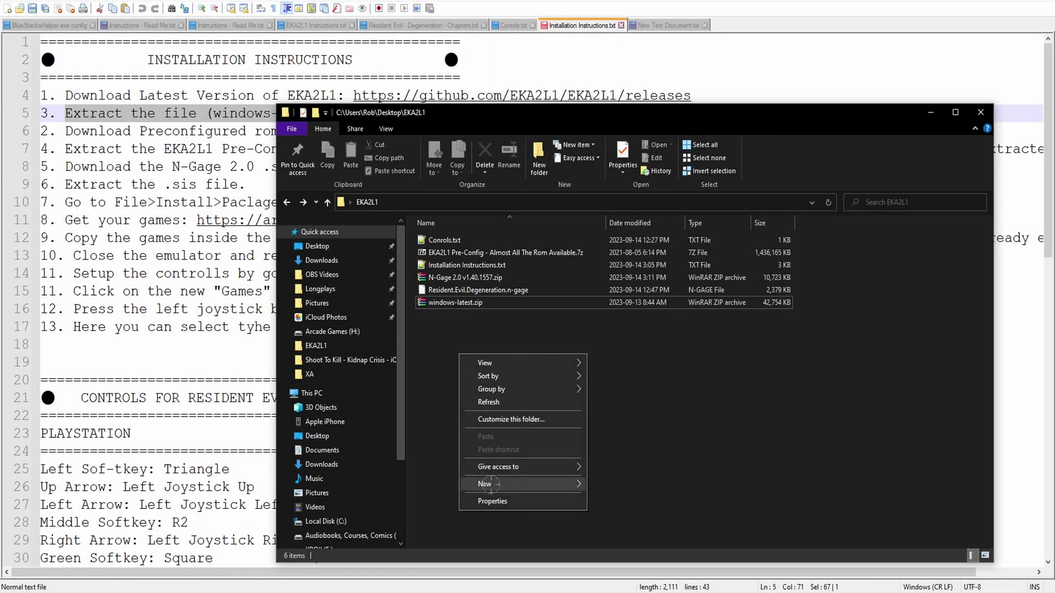
mouse_move(490, 484)
left_click(631, 347)
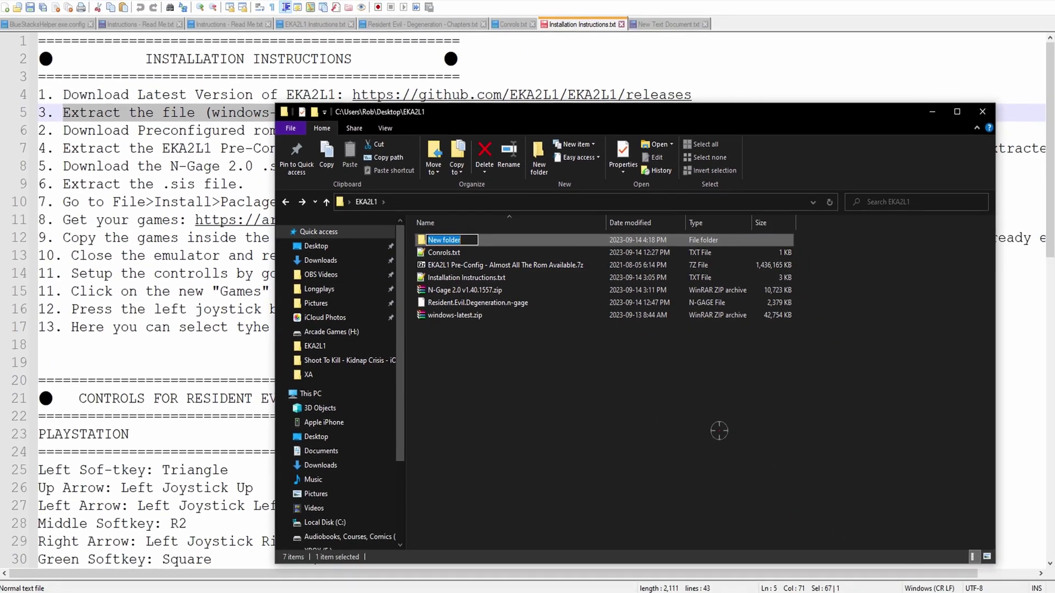
type("EKA2L1")
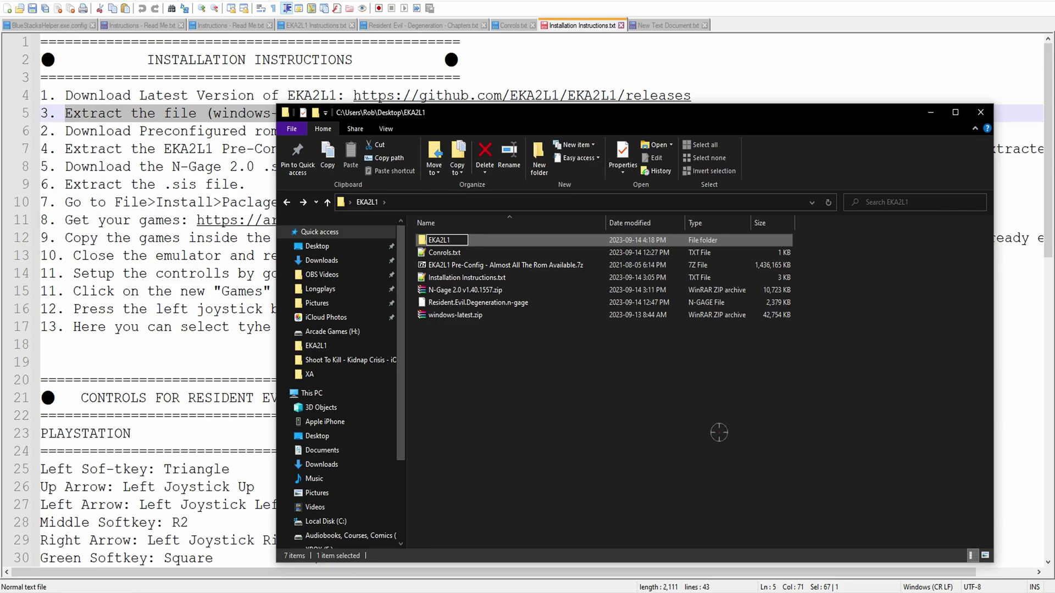
key("Return")
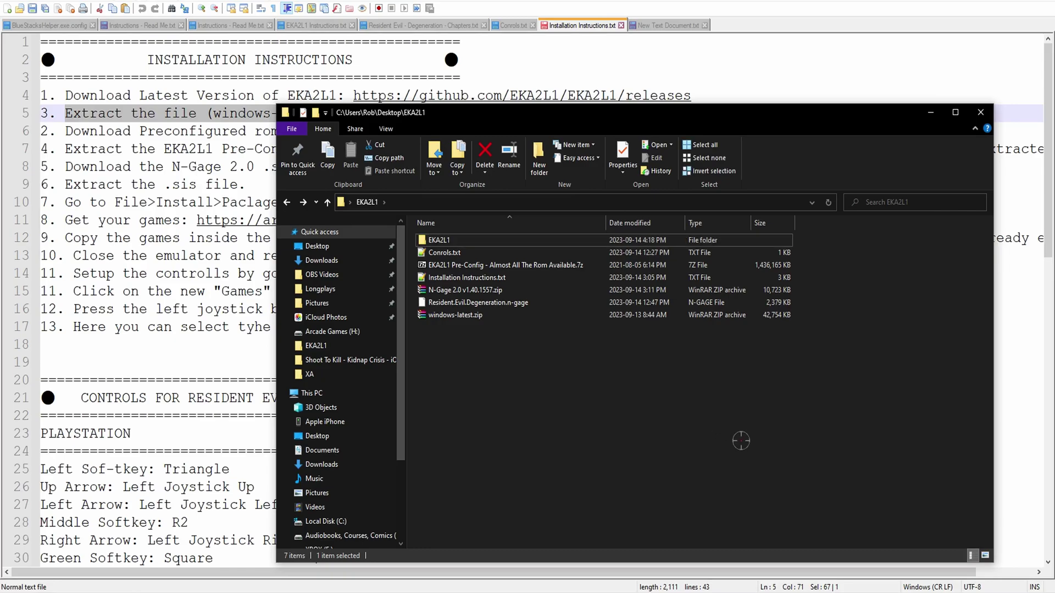
key("Return")
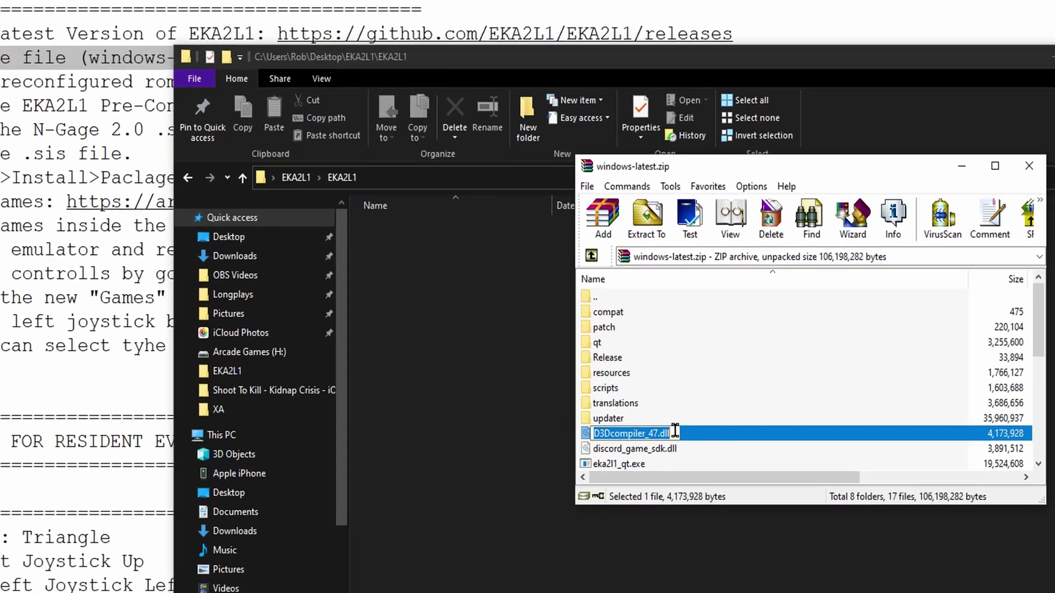
Extract all windows-latest.zip files from WinRAR into the empty EKA2L1 subfolder.
left_click(646, 358)
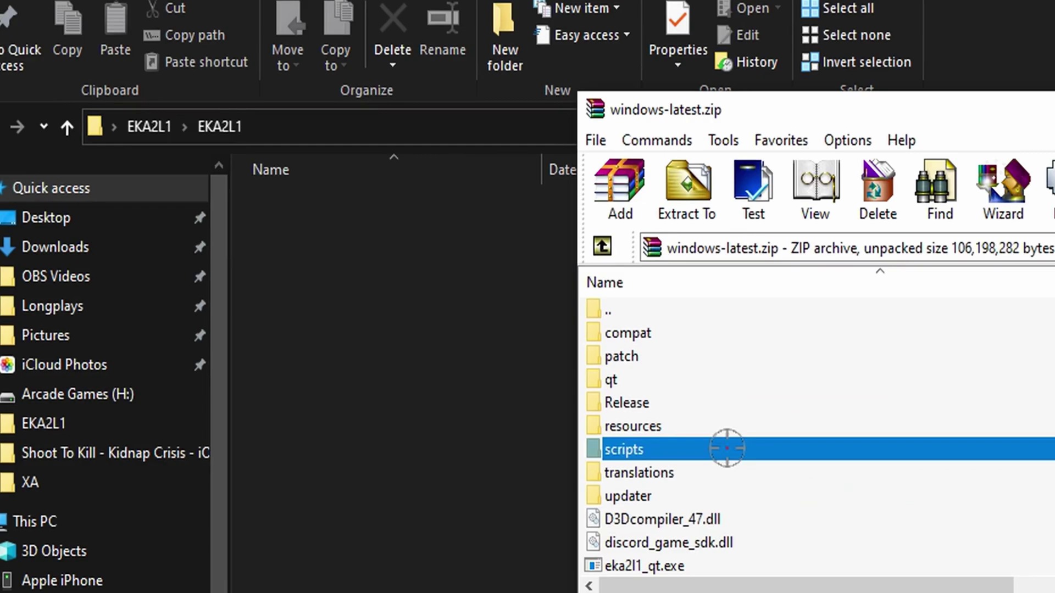
key("ctrl+a")
left_click_drag(646, 403, 354, 459)
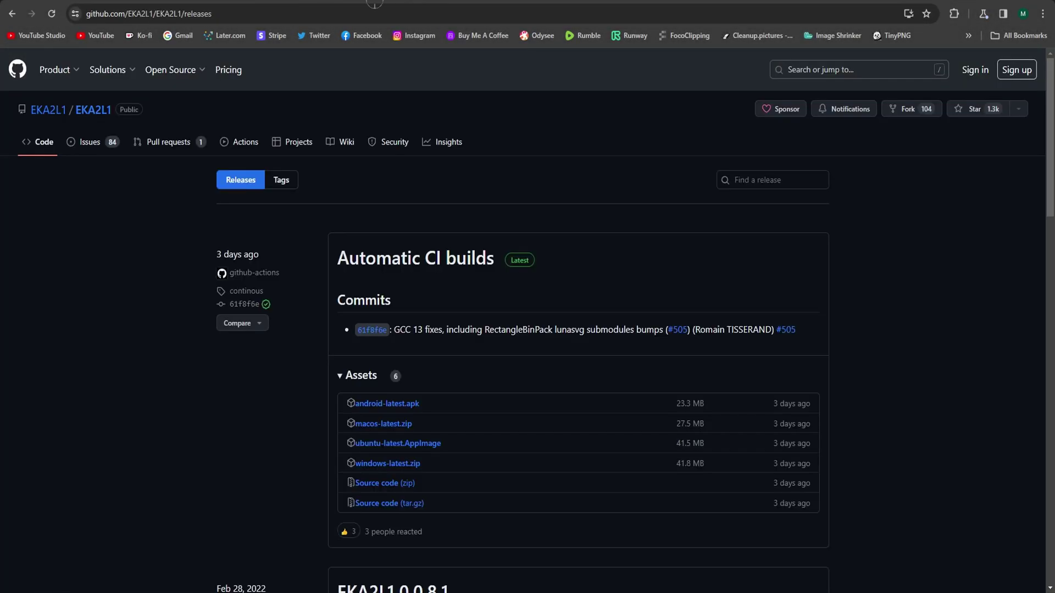
Go to the MEGA Pre-Configured Data Folder and download the EKA2L1 Pre-Config .7z archive.
left_click(328, 14)
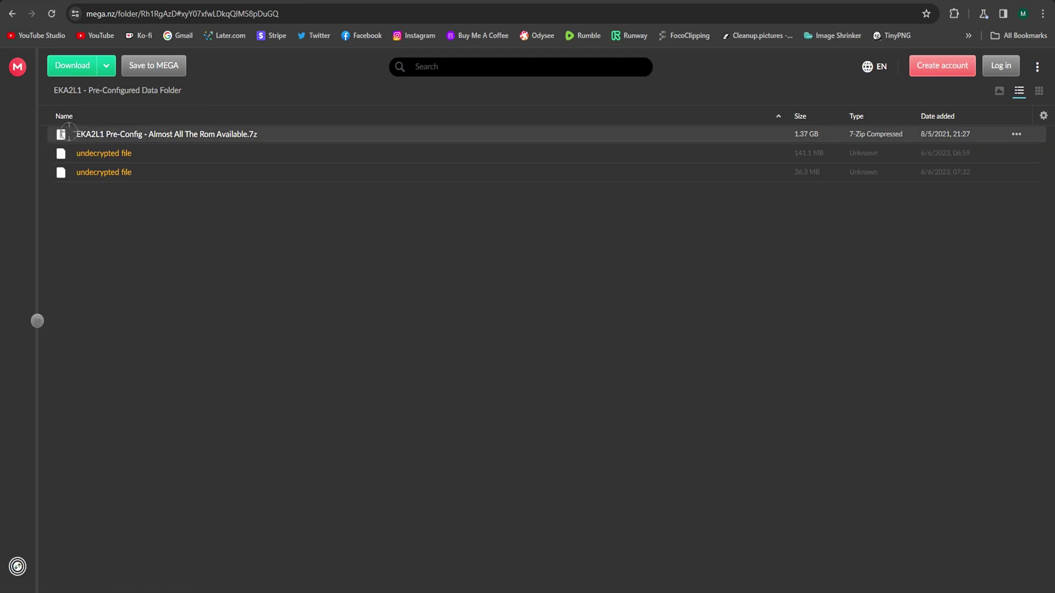
mouse_move(66, 132)
left_mouse_down()
mouse_move(266, 141)
mouse_move(125, 128)
left_mouse_up()
left_click(122, 65)
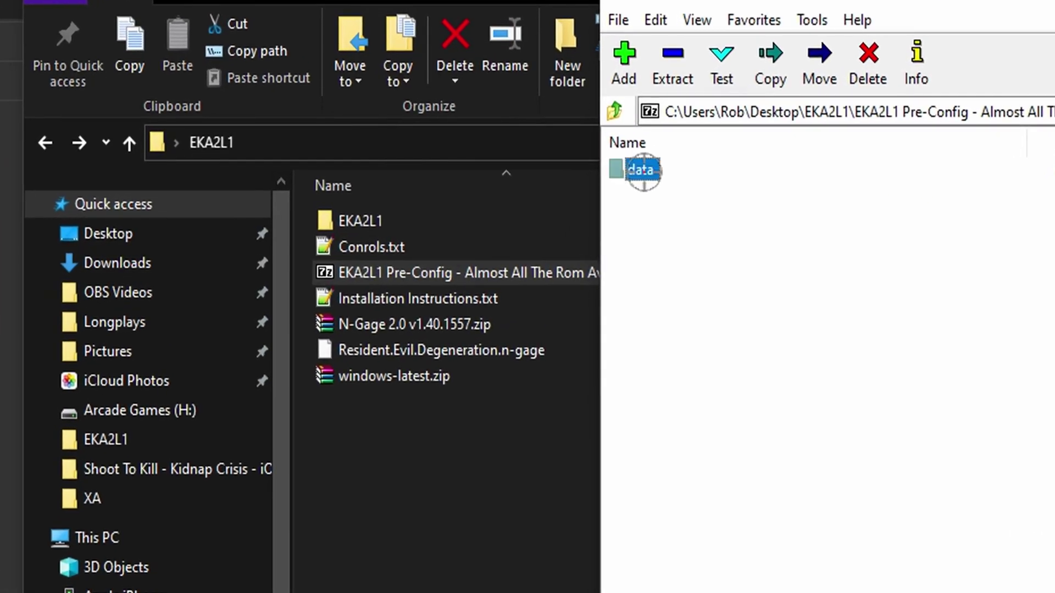
Extract the 2620 MB data folder from 7-Zip into the EKA2L1\EKA2L1 emulator folder.
mouse_move(632, 171)
left_mouse_down()
mouse_move(511, 248)
mouse_move(331, 232)
mouse_move(358, 222)
left_mouse_up()
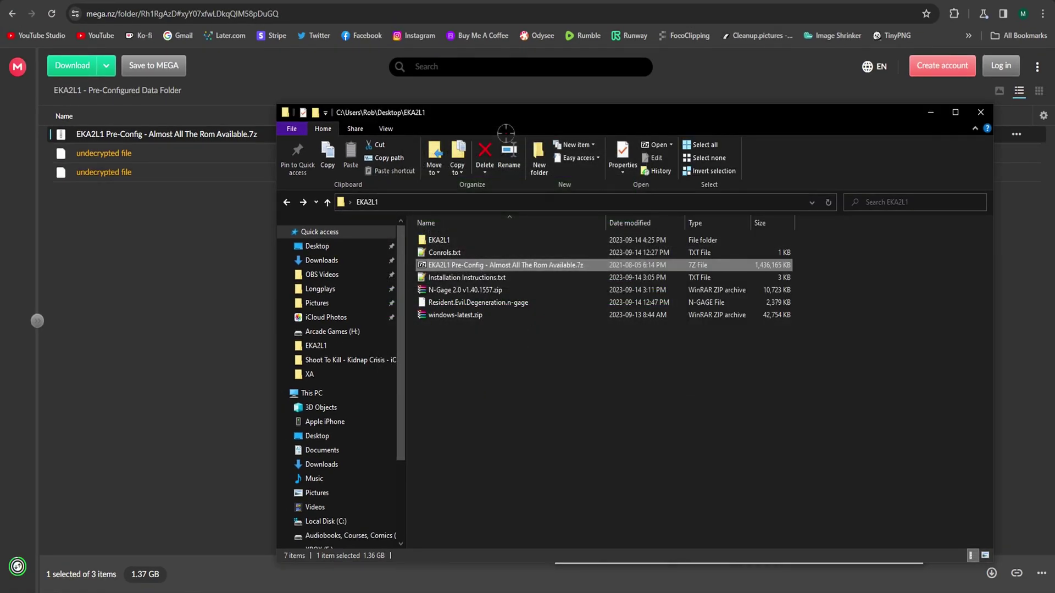
Download the N-Gage 2.0 zip from its MediaFire page.
left_click(225, 13)
type("https://www.mediafire.com/file/u4fyfjyquwlepl1/N-Gage_2.0_v1.40.1557.zip/file")
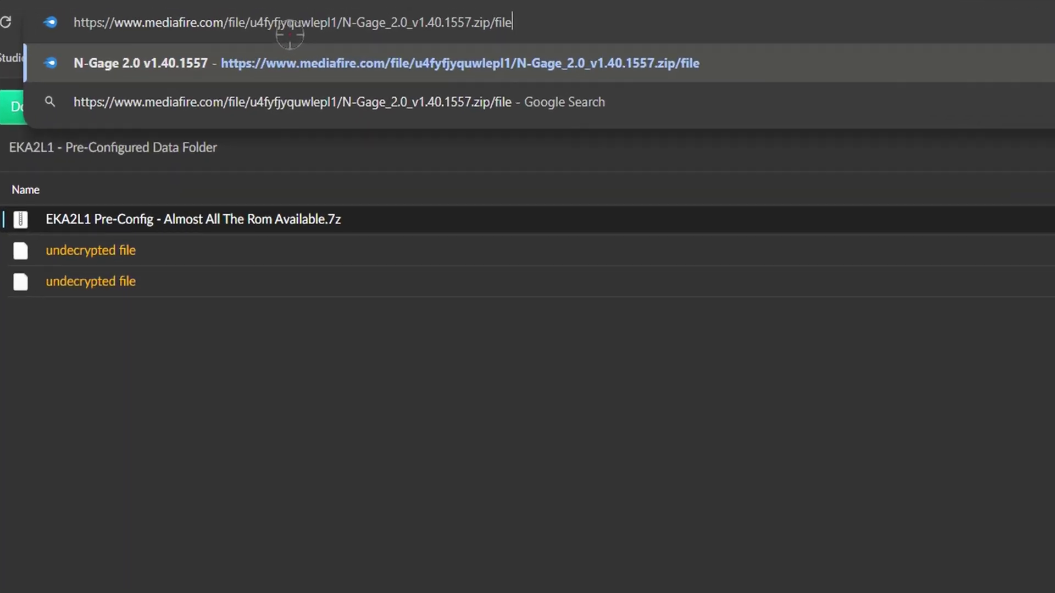
key("Return")
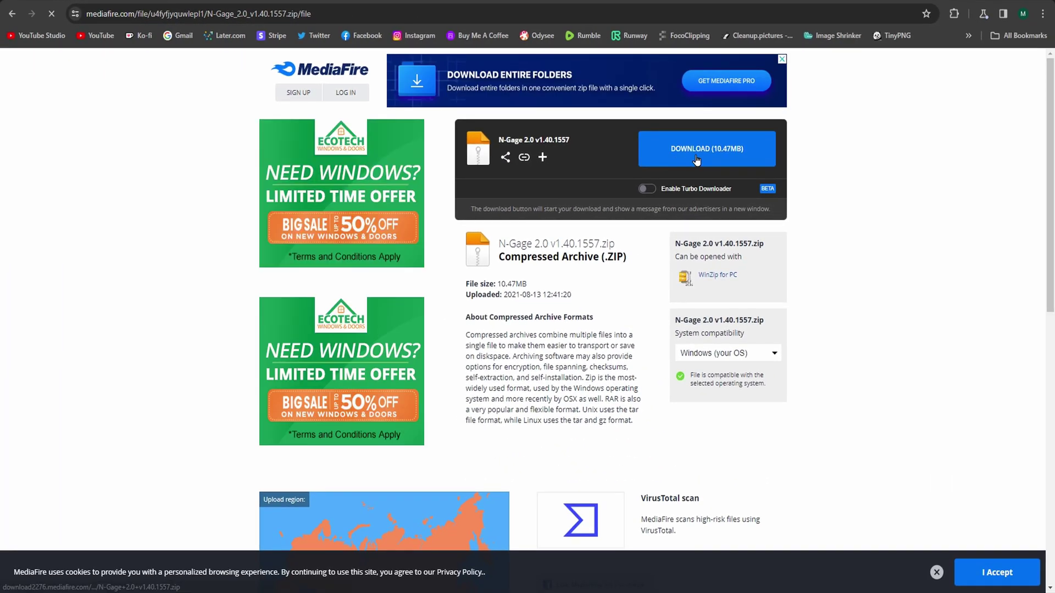
left_click(696, 160)
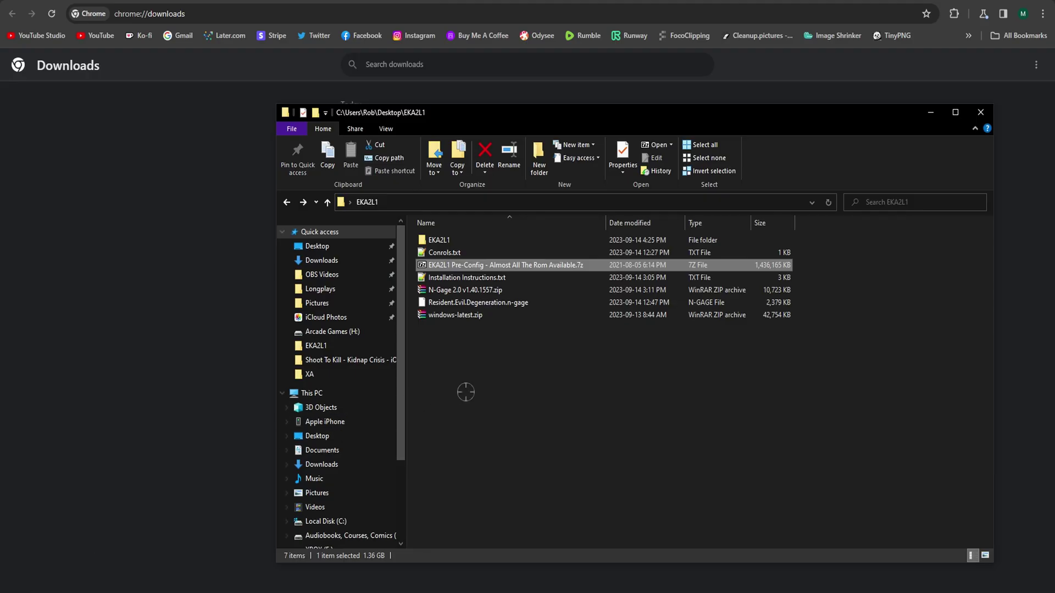
Extract the .sis file from N-Gage 2.0 v1.40.1557.zip into the desktop EKA2L1 folder.
left_click(465, 392)
double_click(476, 290)
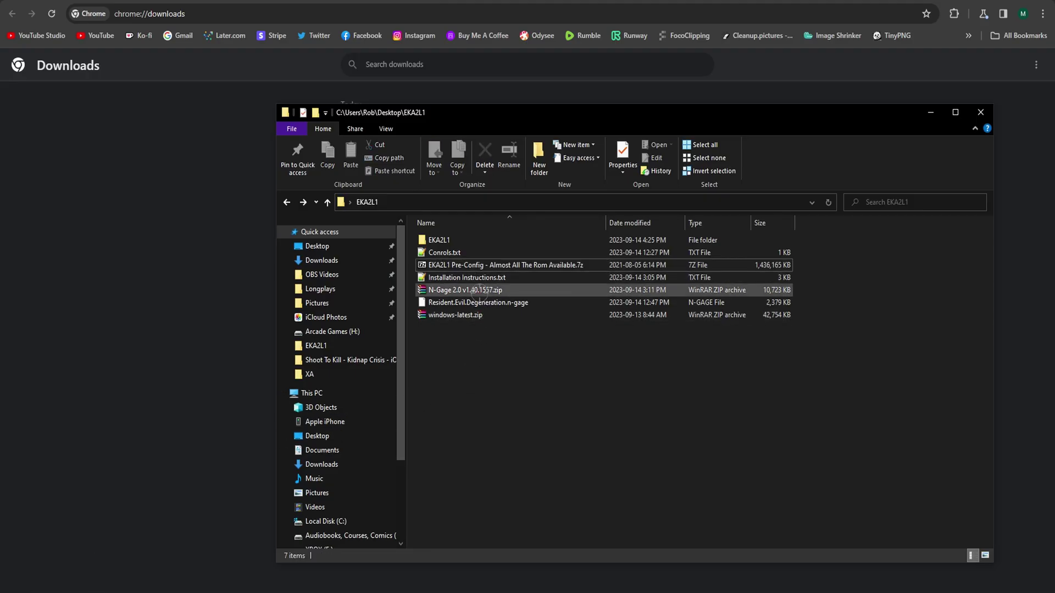
left_click_drag(660, 301, 494, 378)
left_click(495, 377)
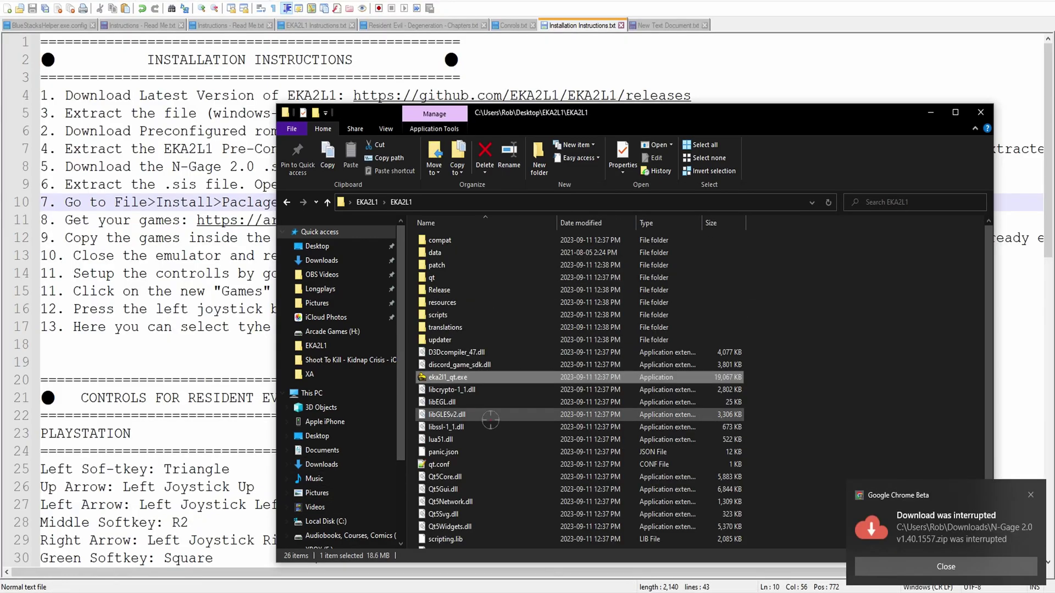
Launch eka2l1_qt.exe and install the N-Gage 2.0 v1.40.1557 .sis via File > Install > Package.
left_click(461, 364)
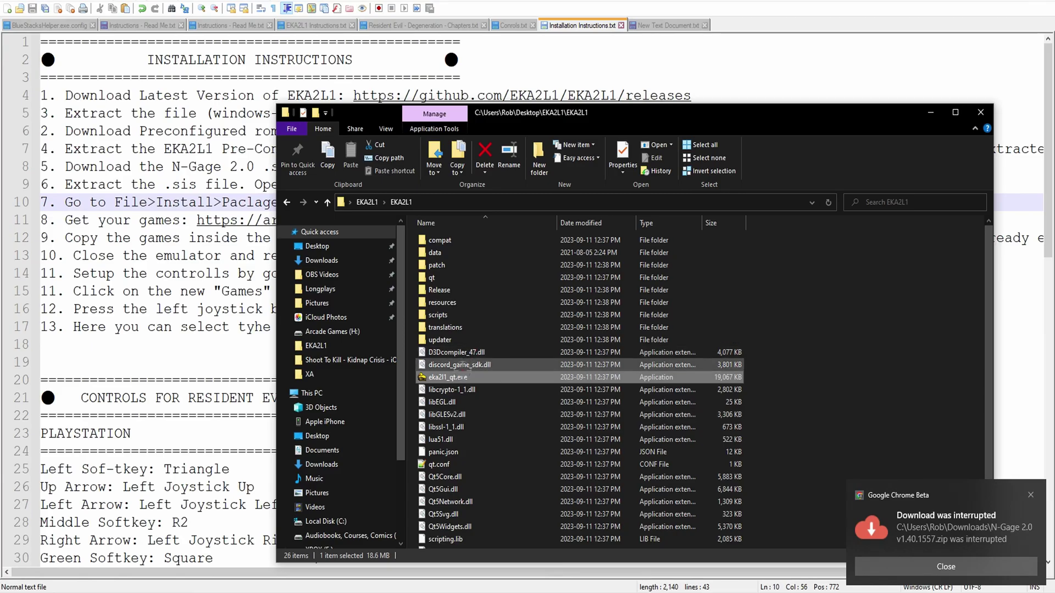
double_click(452, 373)
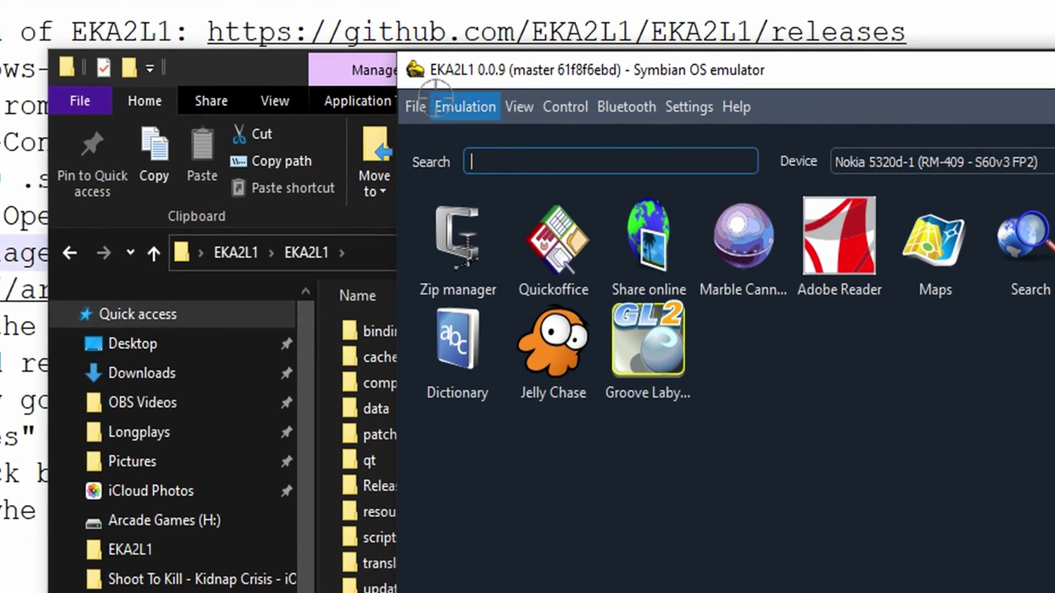
left_click(417, 106)
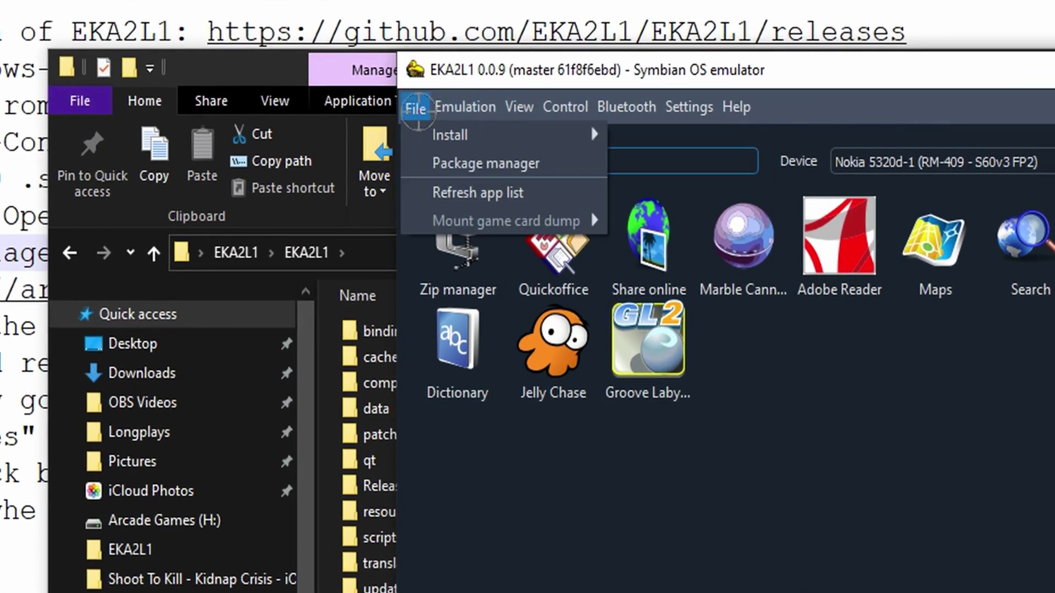
mouse_move(566, 135)
left_click(661, 137)
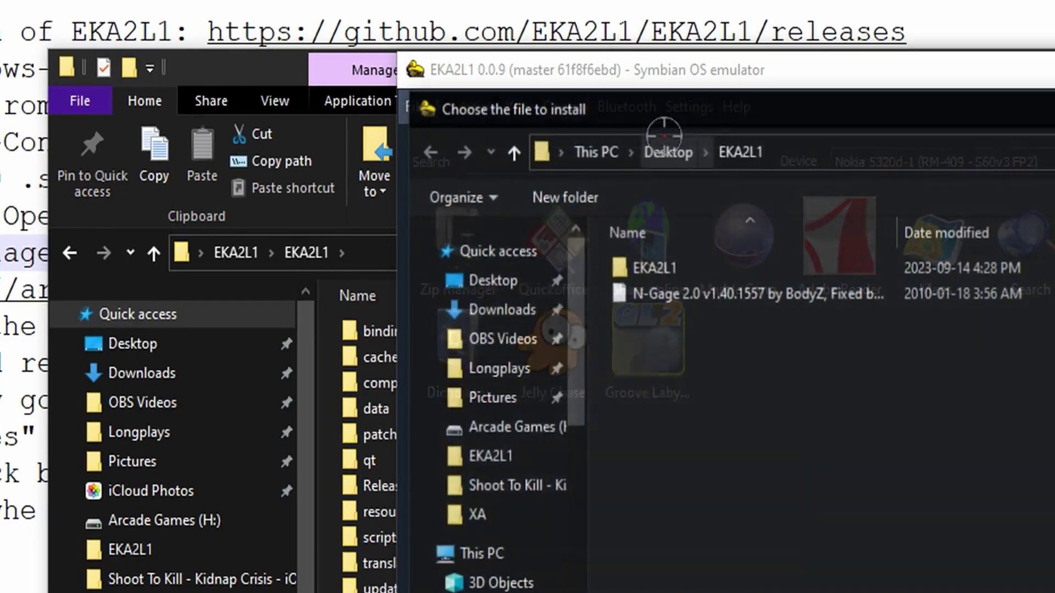
left_click(692, 294)
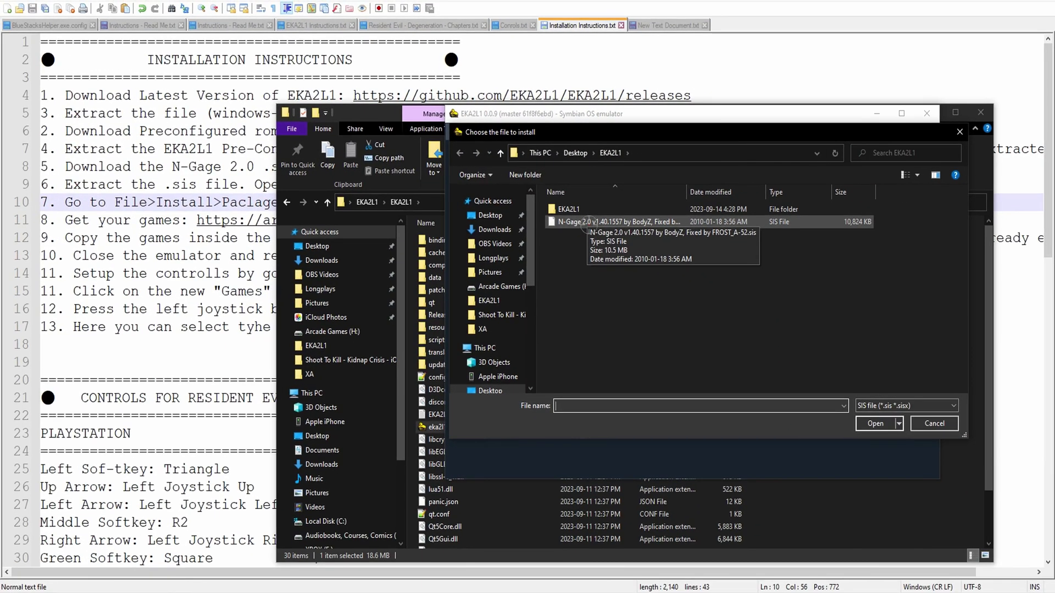
left_click(870, 425)
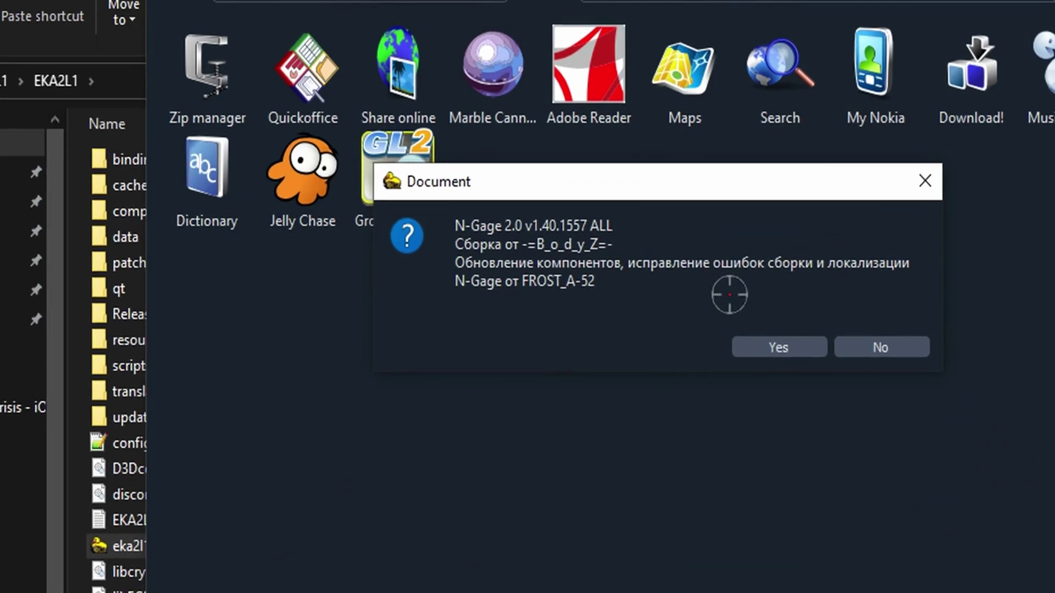
left_click(779, 346)
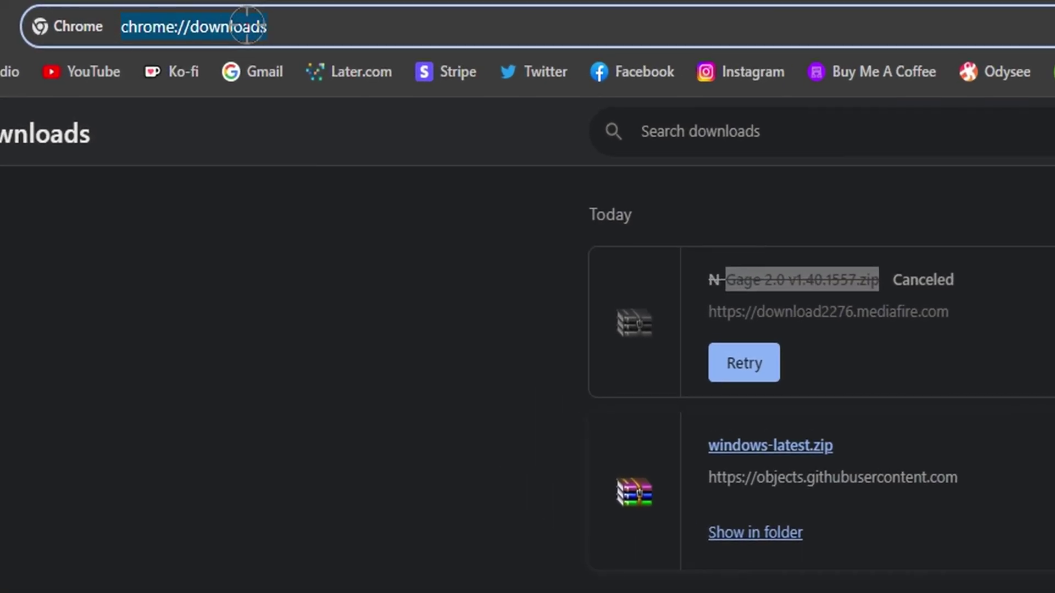
Open the archive.org N-Gage 2.0 Games/Full listing and save Resident.Evil.Degeneration.n-gage to the EKA2L1 folder.
right_click(248, 26)
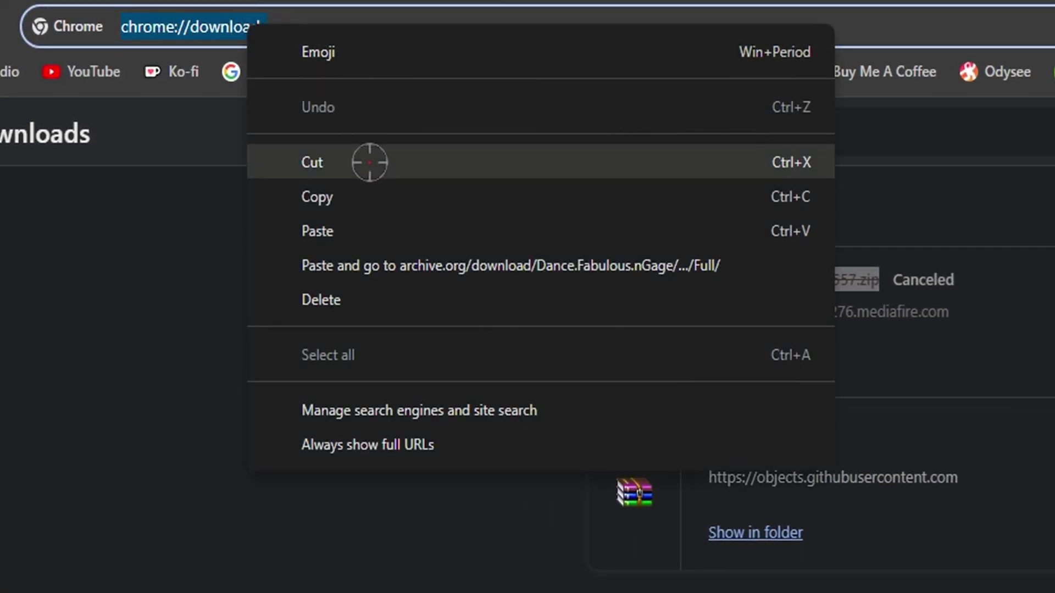
left_click(377, 227)
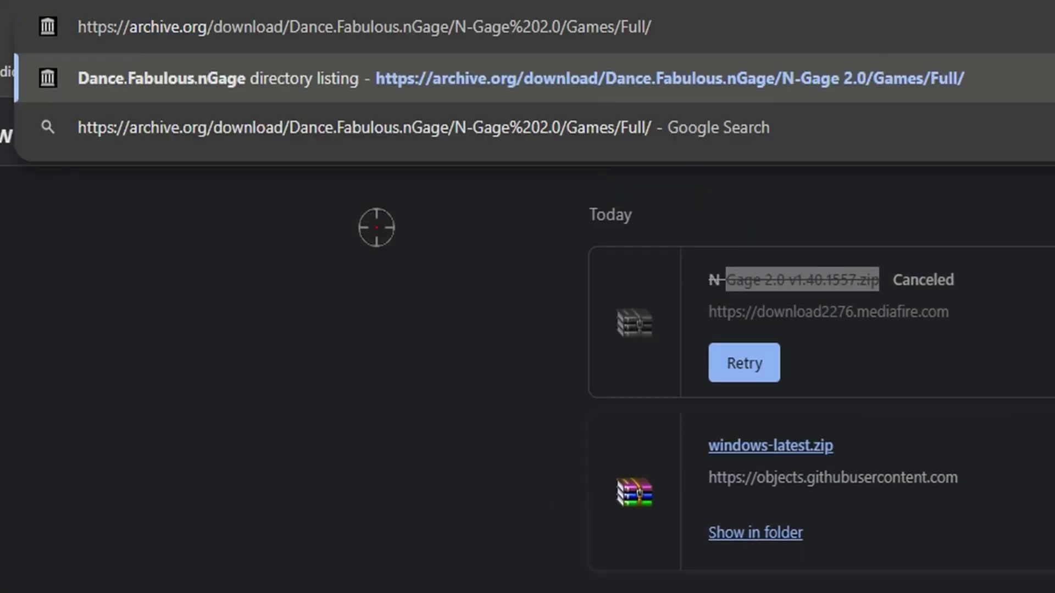
key("Return")
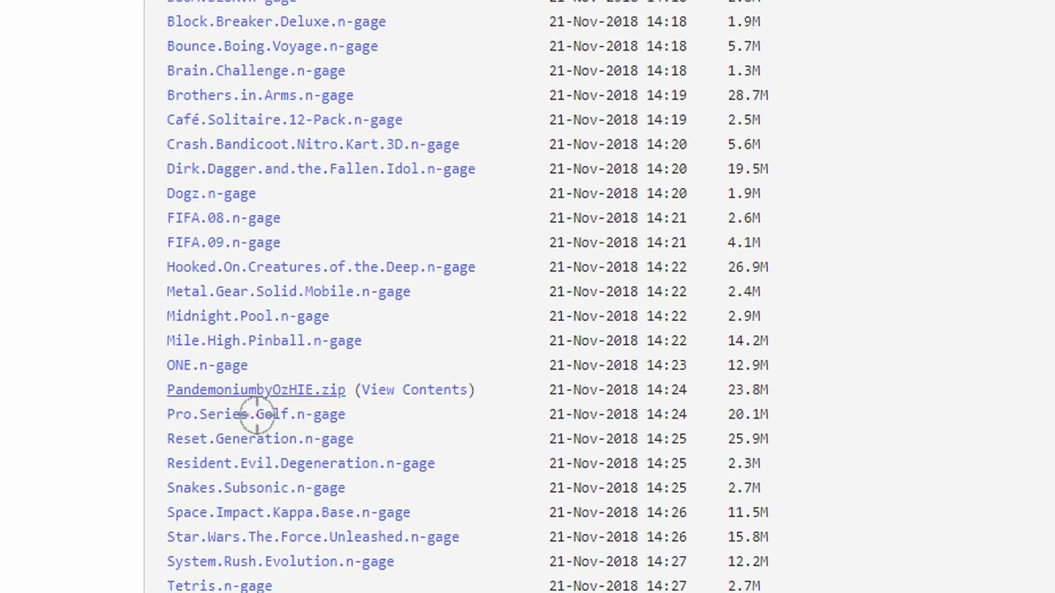
left_click(186, 435, "shift")
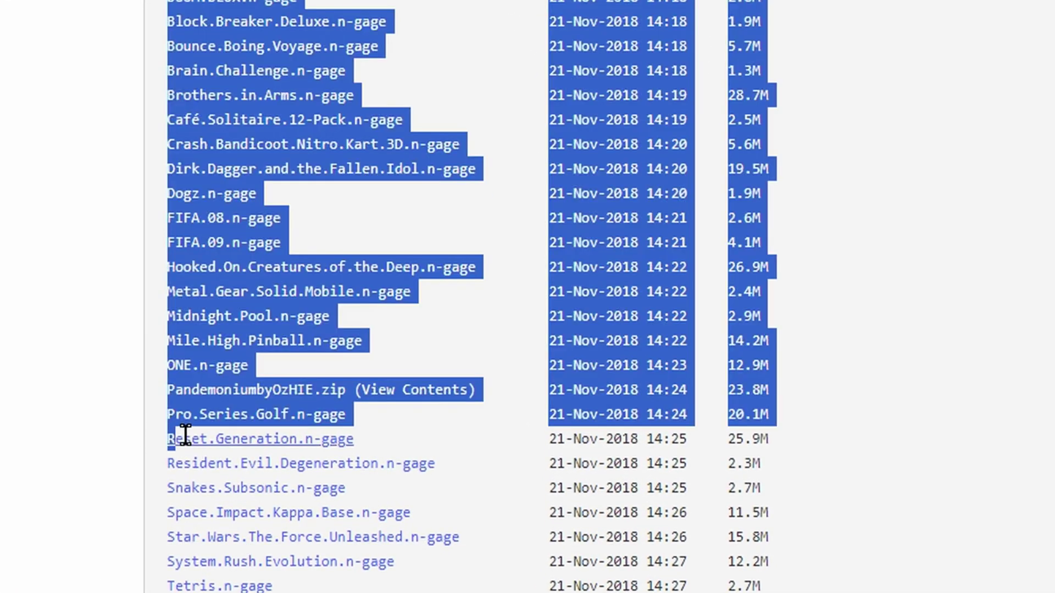
left_click_drag(186, 436, 352, 442)
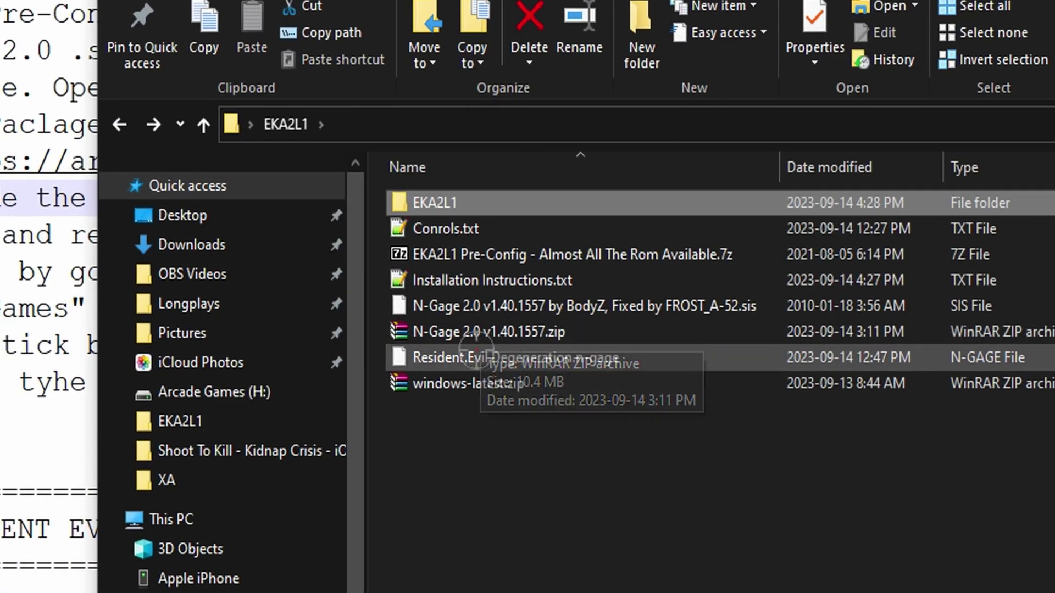
Copy Resident.Evil.Degeneration.n-gage and navigate to EKA2L1\data\drives\e.
right_click(476, 356)
left_click(539, 209)
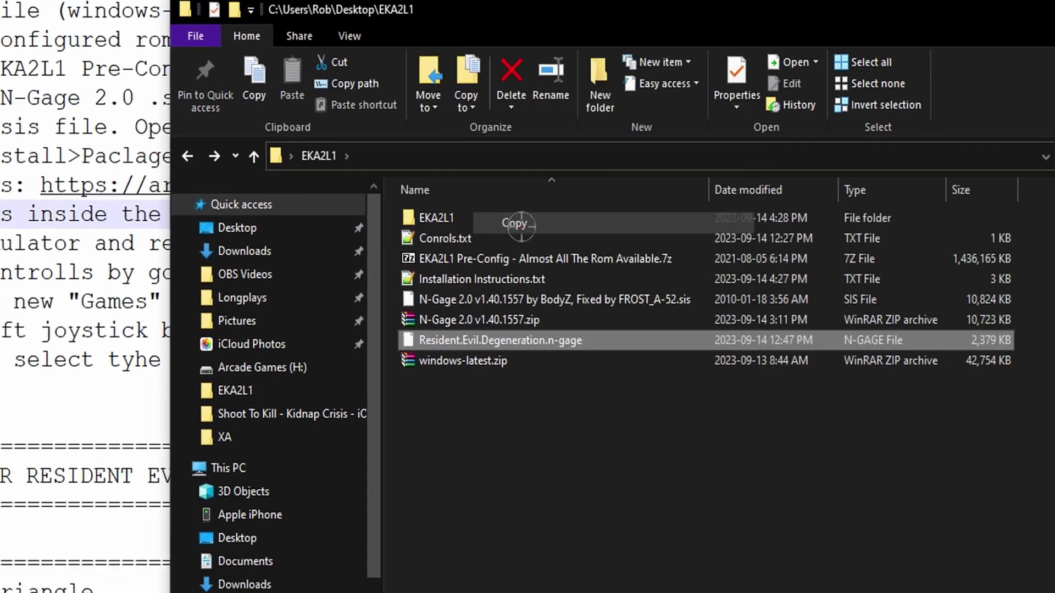
double_click(520, 223)
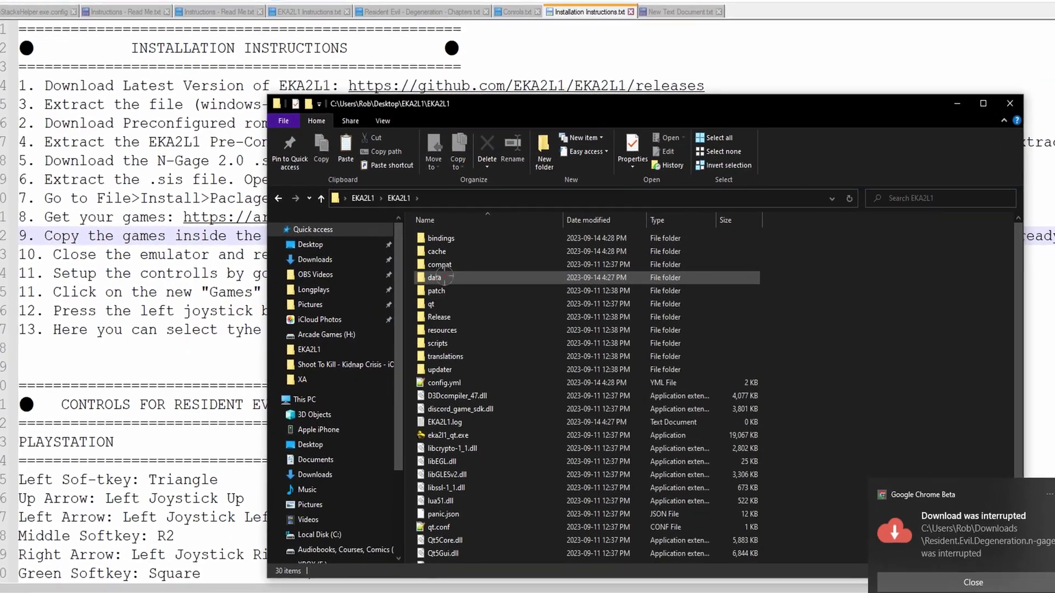
double_click(444, 277)
double_click(449, 237)
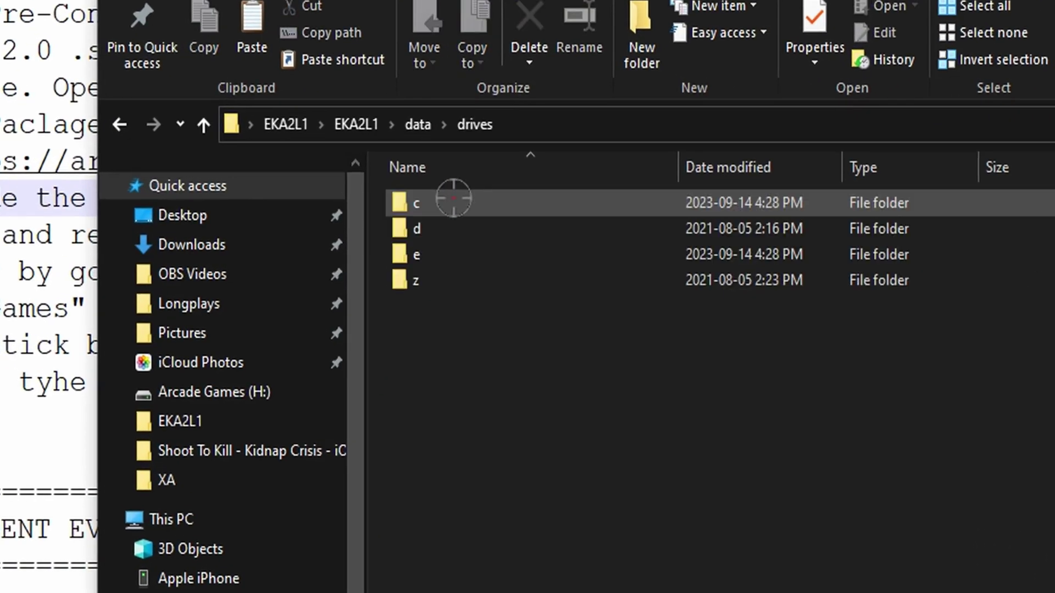
double_click(438, 251)
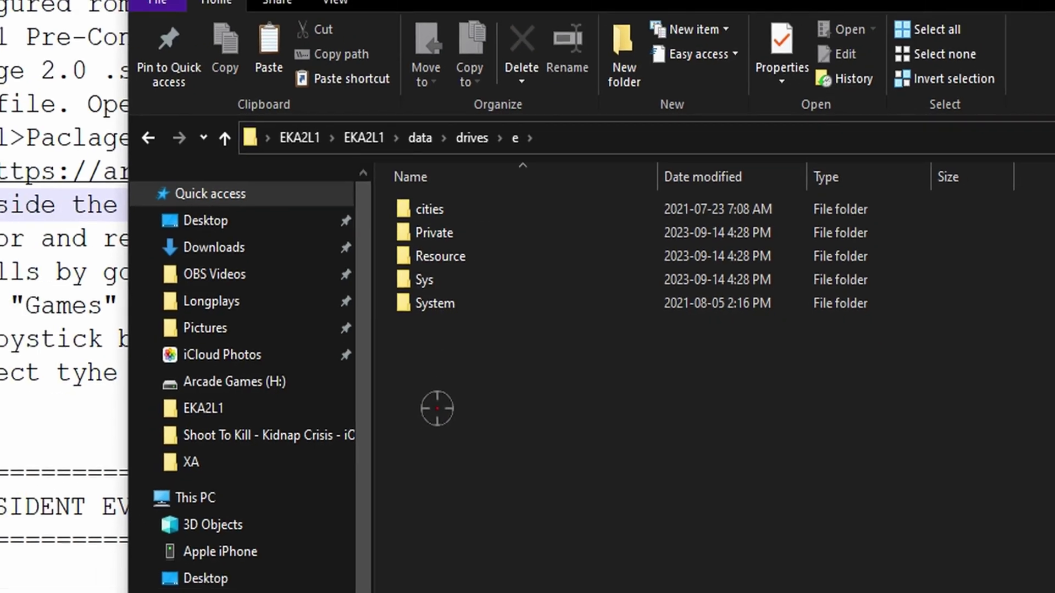
Create an n-gage folder in the e drive folder and paste the game file into it.
right_click(439, 345)
mouse_move(517, 488)
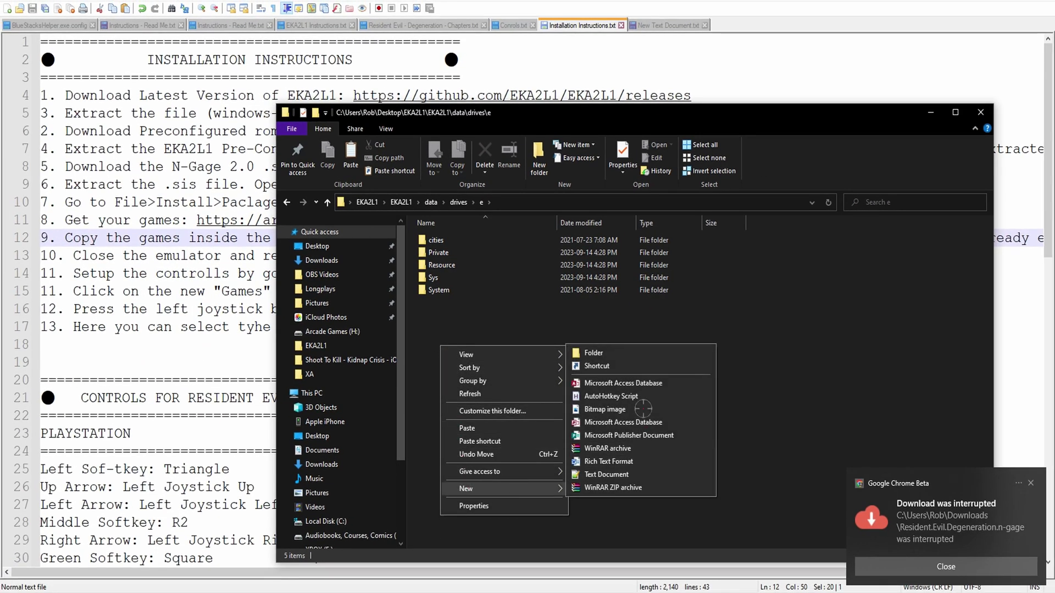
left_click(617, 352)
type("n-gage")
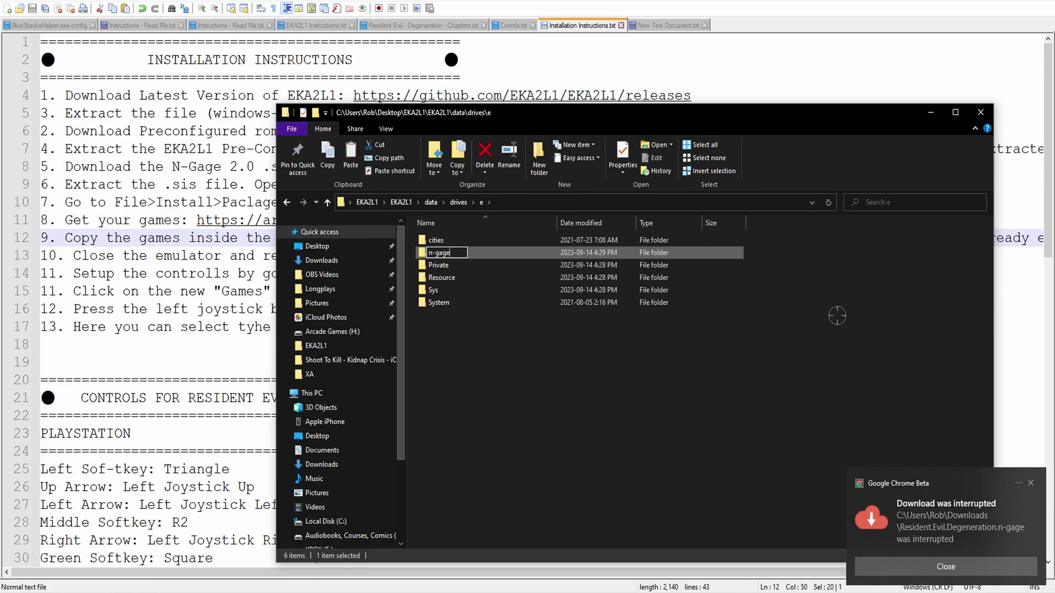
left_click(703, 423)
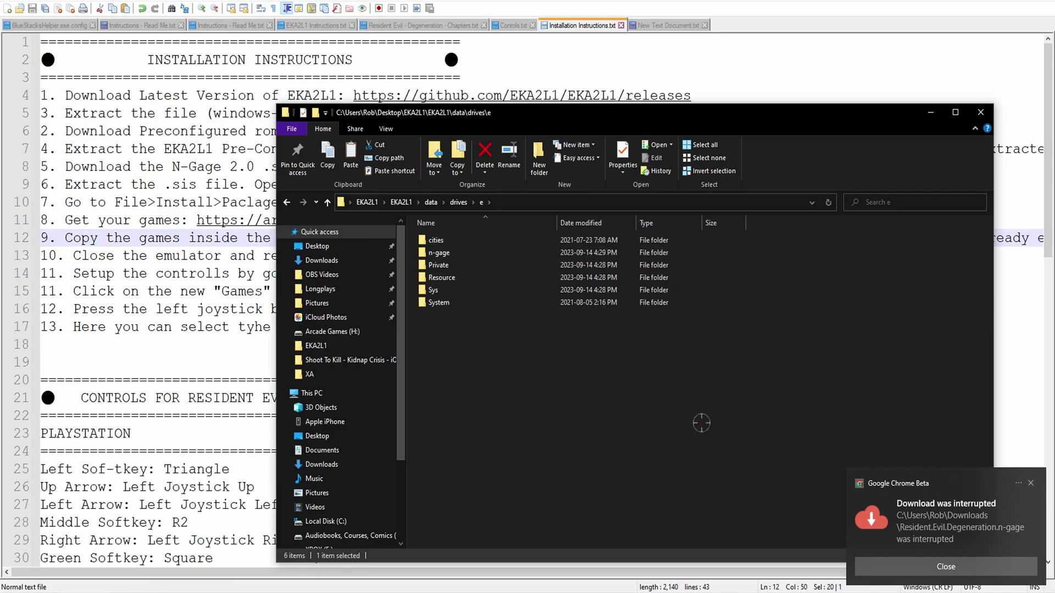
right_click(444, 254)
left_click(426, 306)
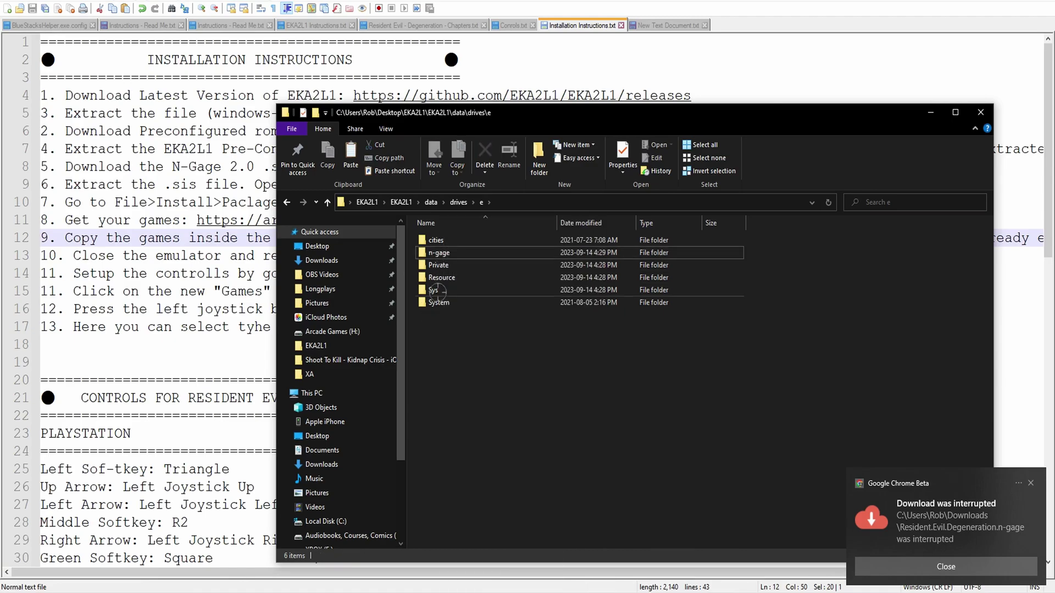
right_click(446, 253)
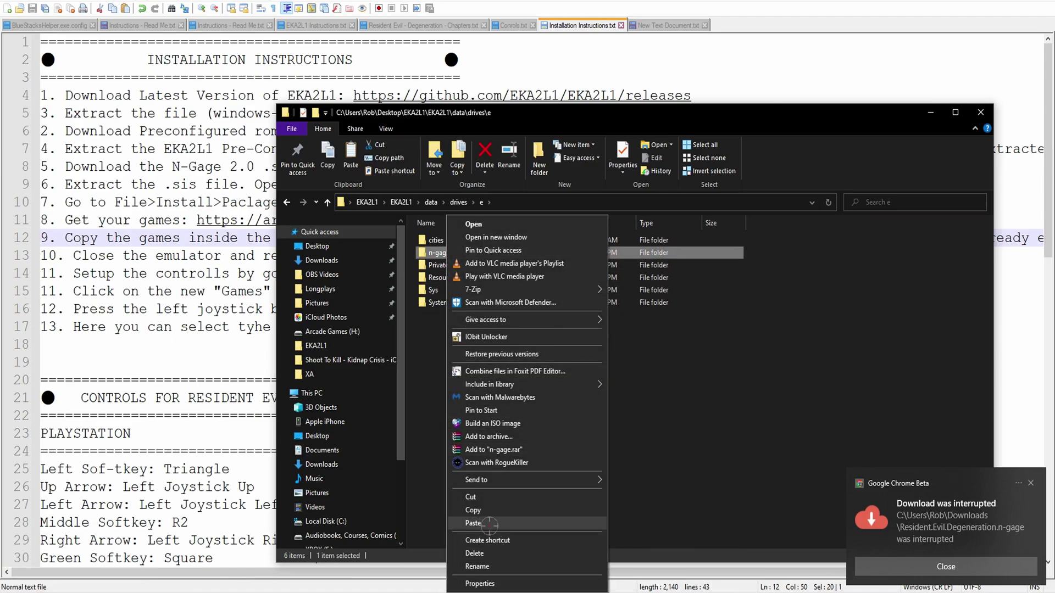
key("Escape")
Relaunch EKA2L1 and open Control > Settings showing the default profile's key mappings.
double_click(440, 251)
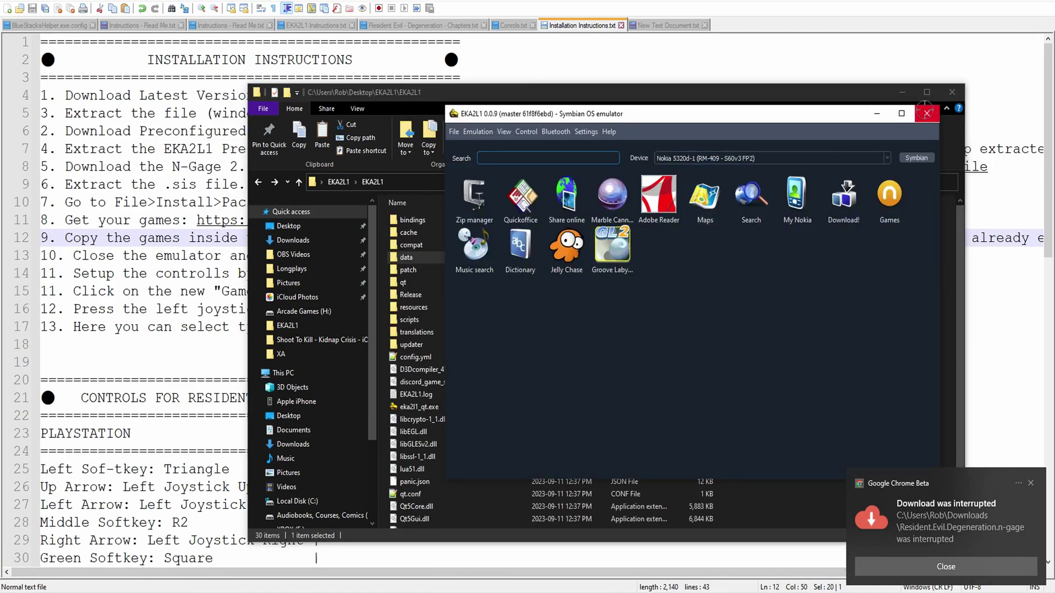
left_click(927, 113)
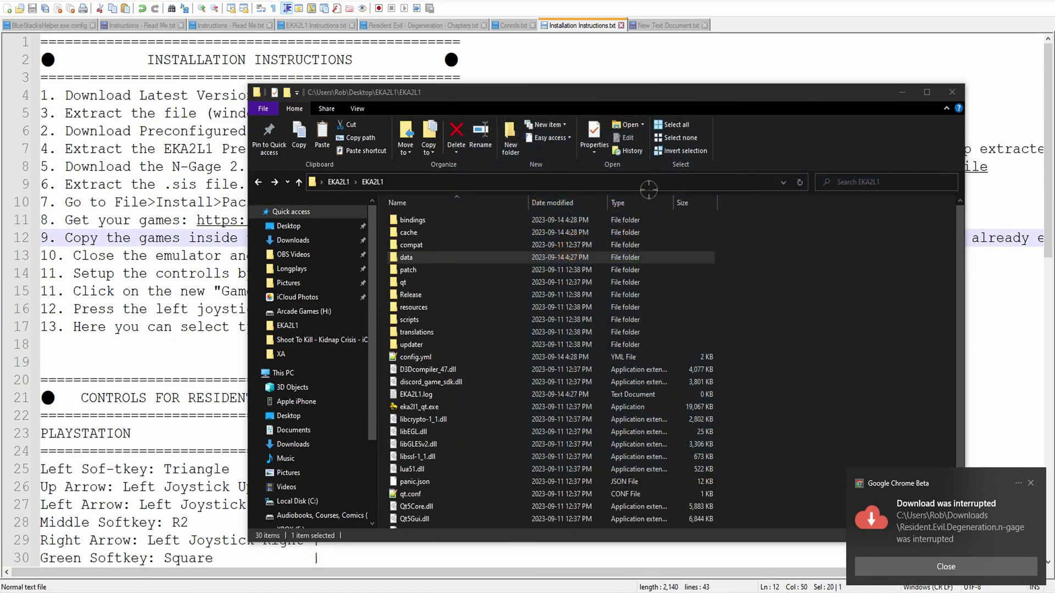
double_click(416, 405)
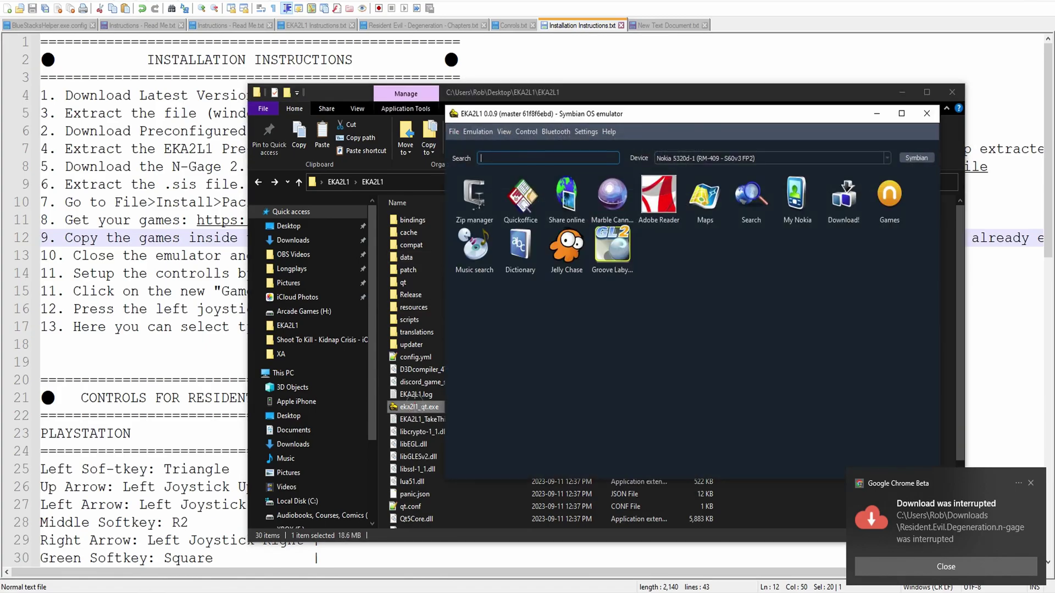
left_click(529, 132)
left_click(555, 144)
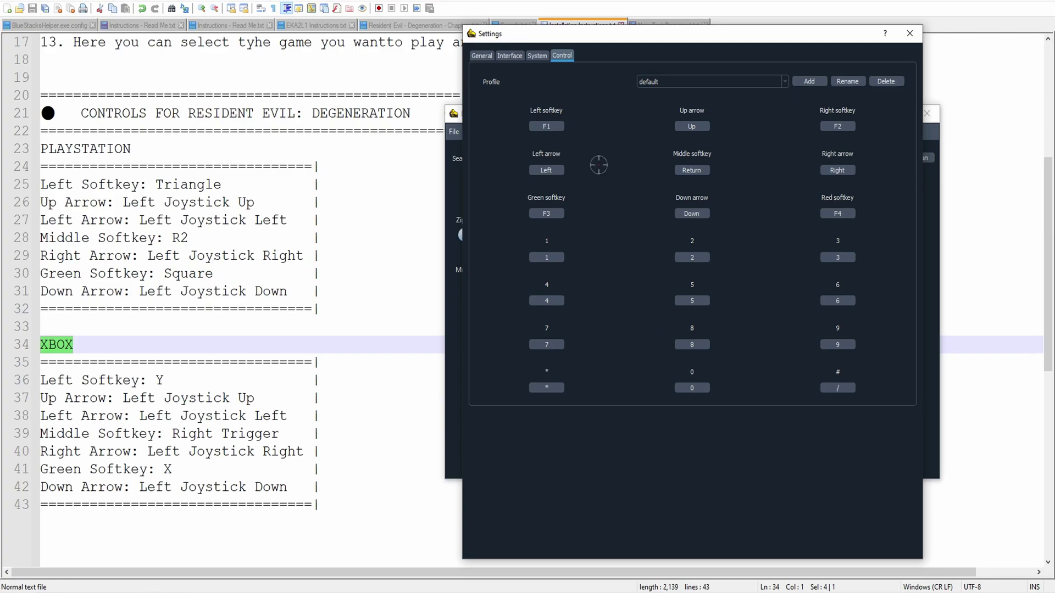
Bind Left softkey to Button Y, Middle to right trigger, Green to Button X, arrows to left joystick; start renaming the profile.
left_click(558, 129)
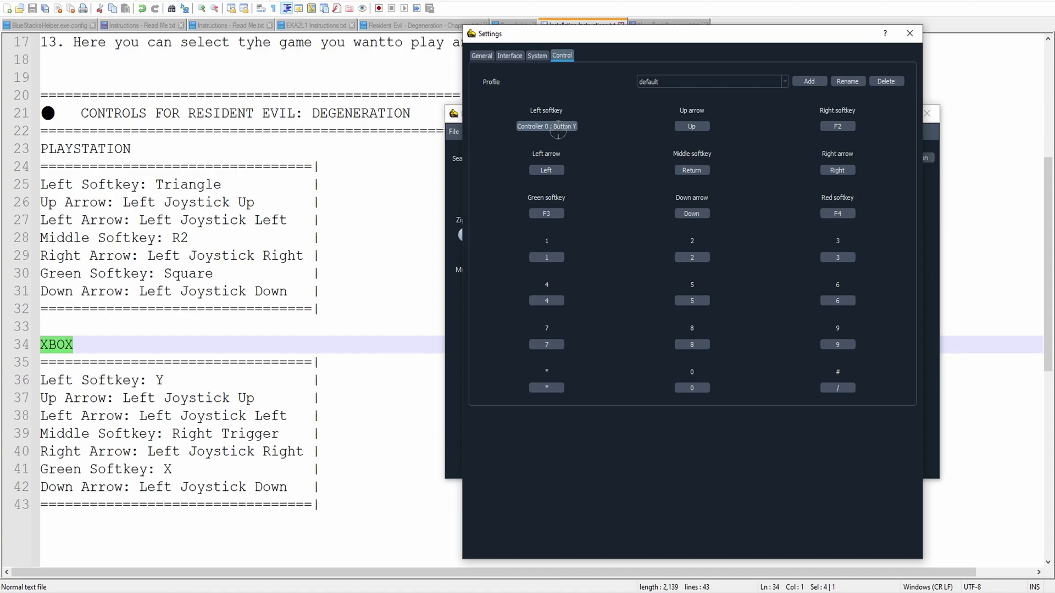
left_click(685, 126)
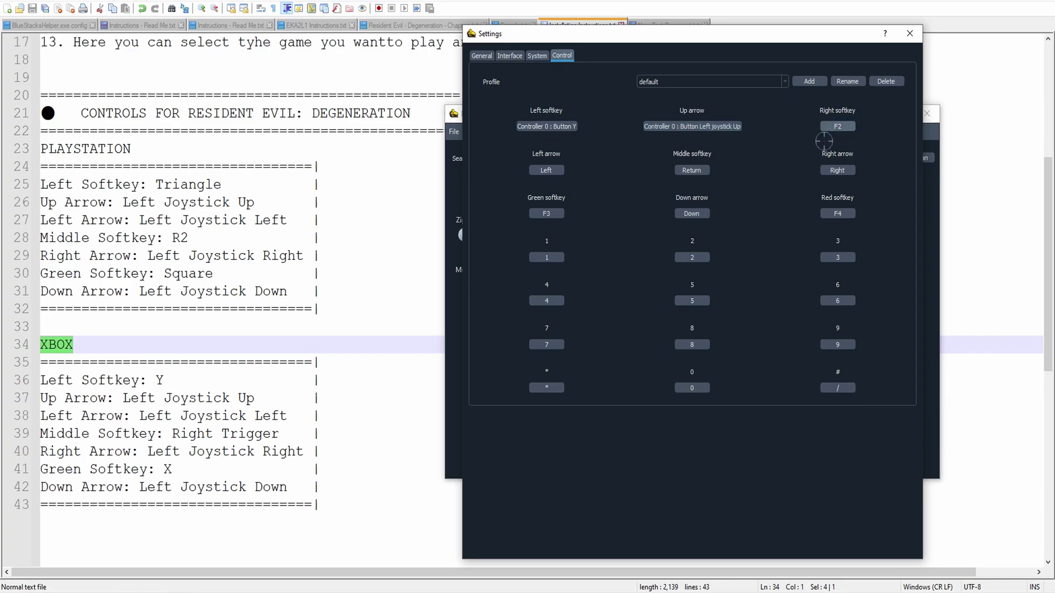
left_click(548, 171)
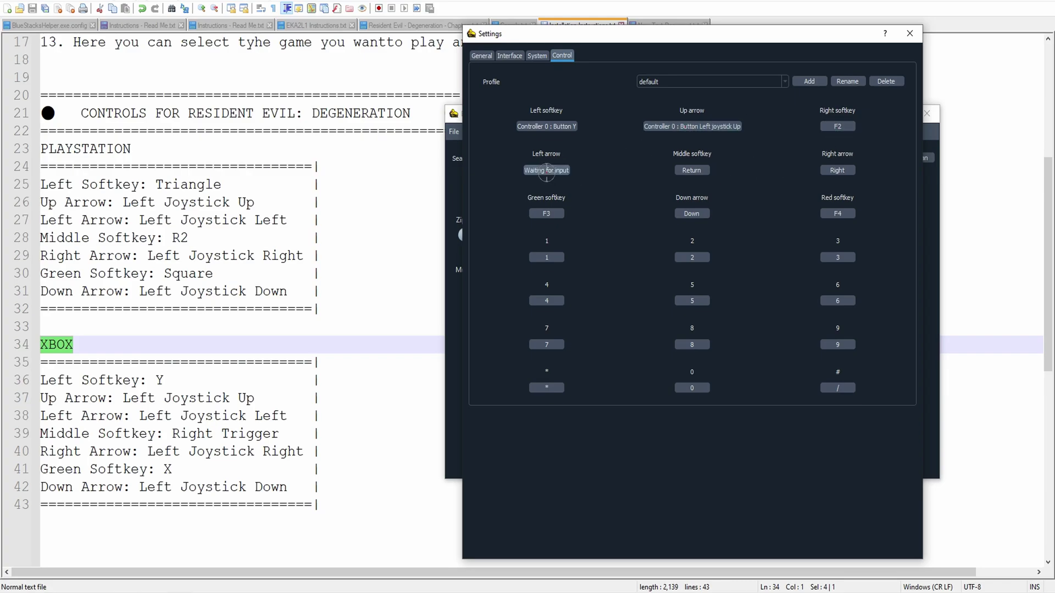
left_click(695, 171)
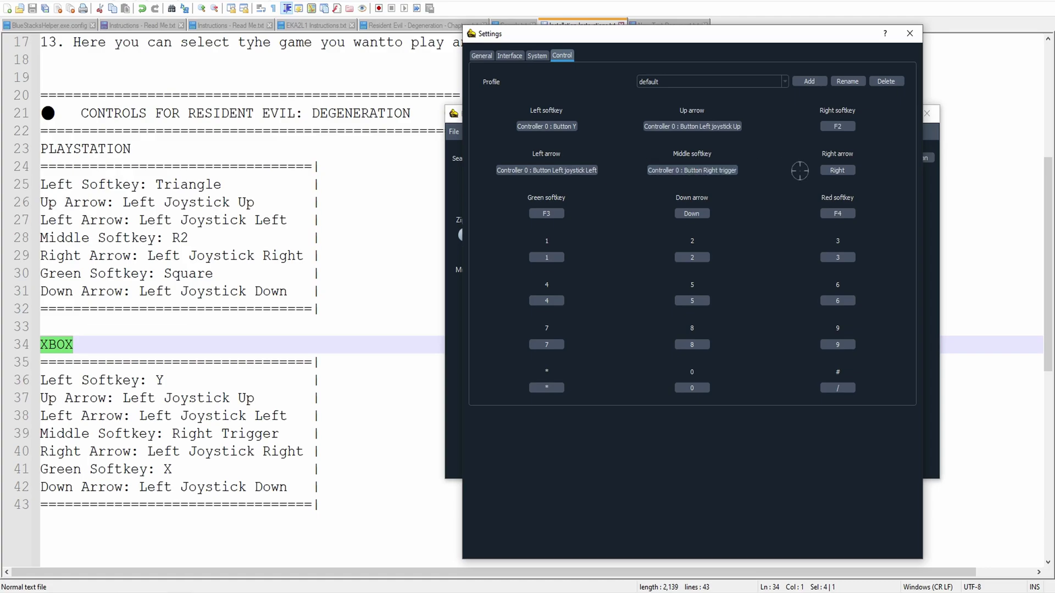
left_click(835, 170)
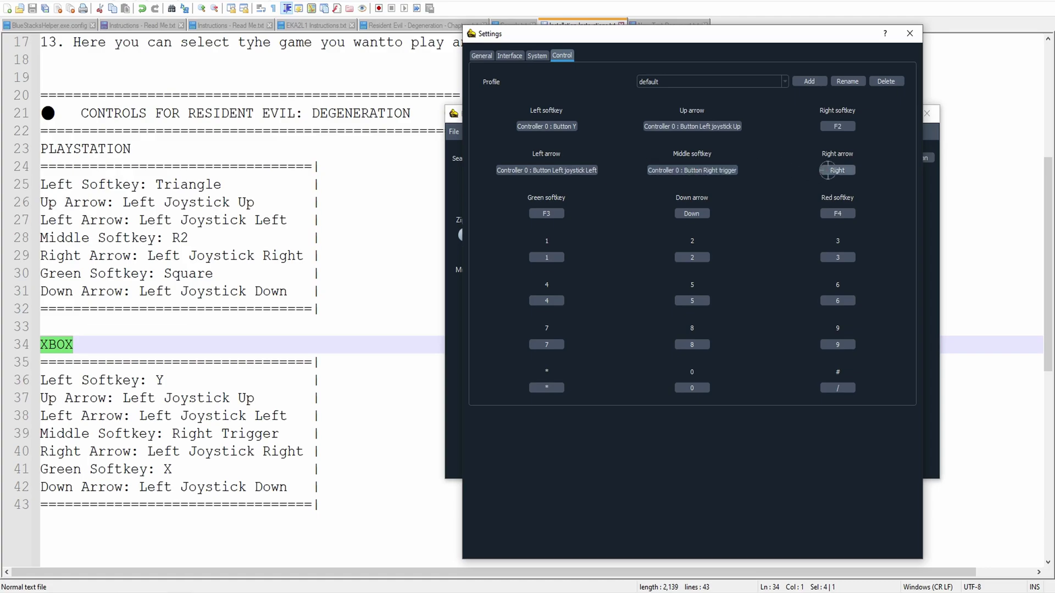
left_click(544, 214)
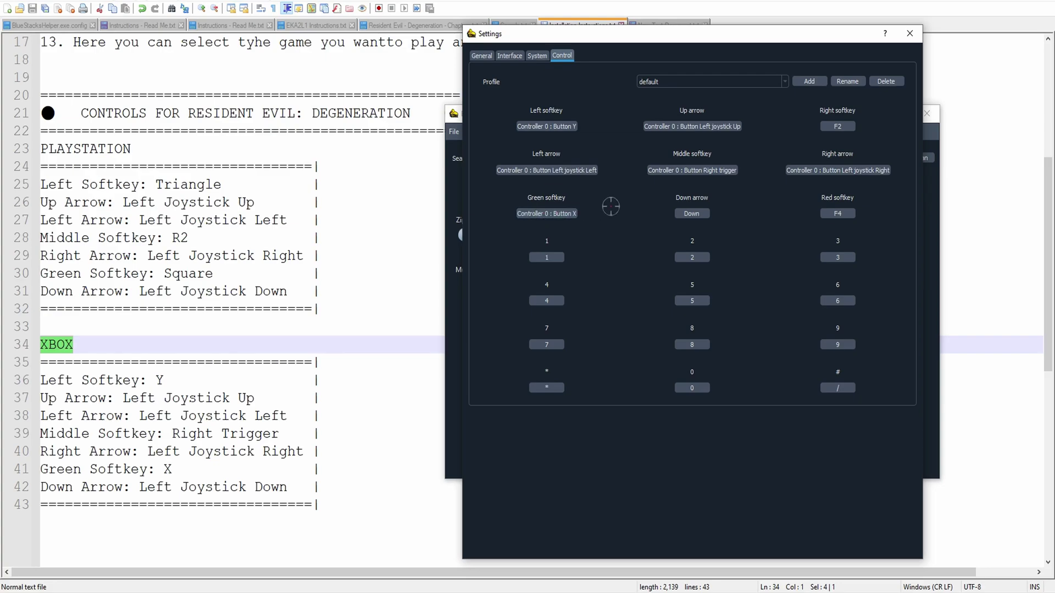
left_click(693, 213)
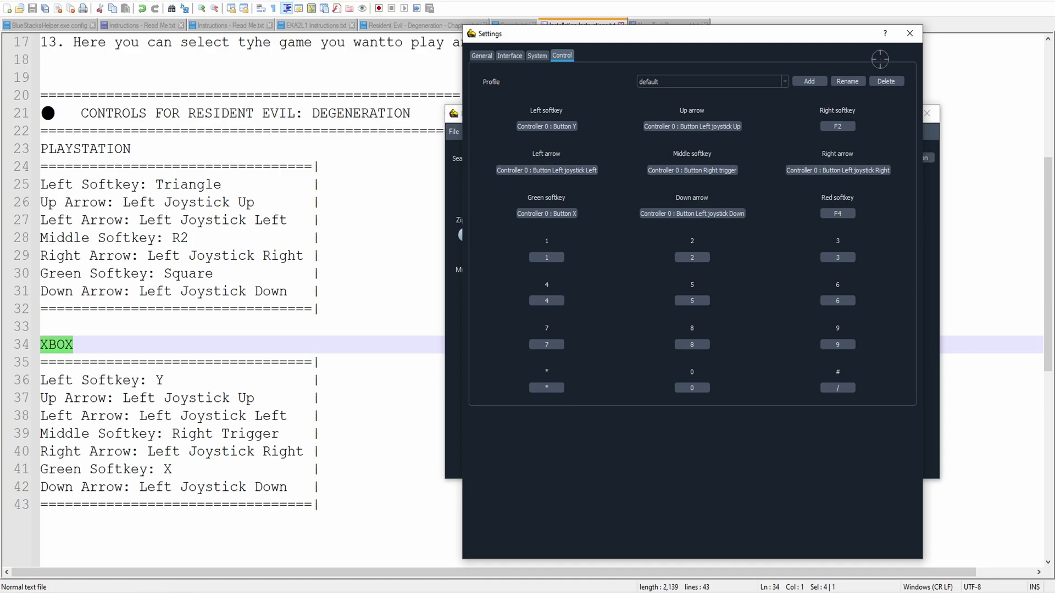
left_click(841, 81)
type("Resident Evil - Degeneration")
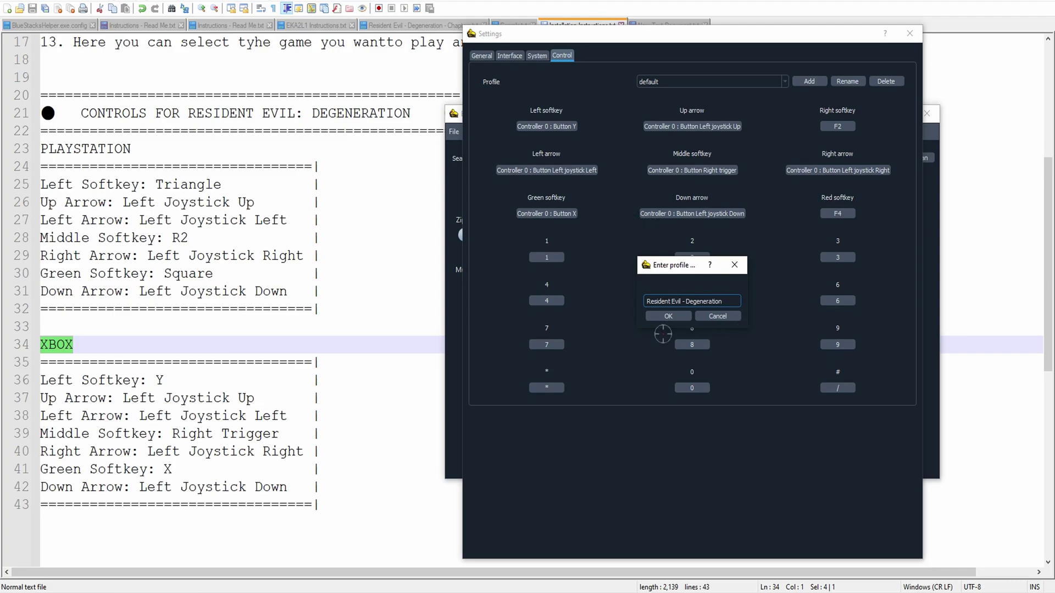
Confirm the profile name 'Resident Evil - Degeneration' and verify it in the Profile list.
left_click(659, 315)
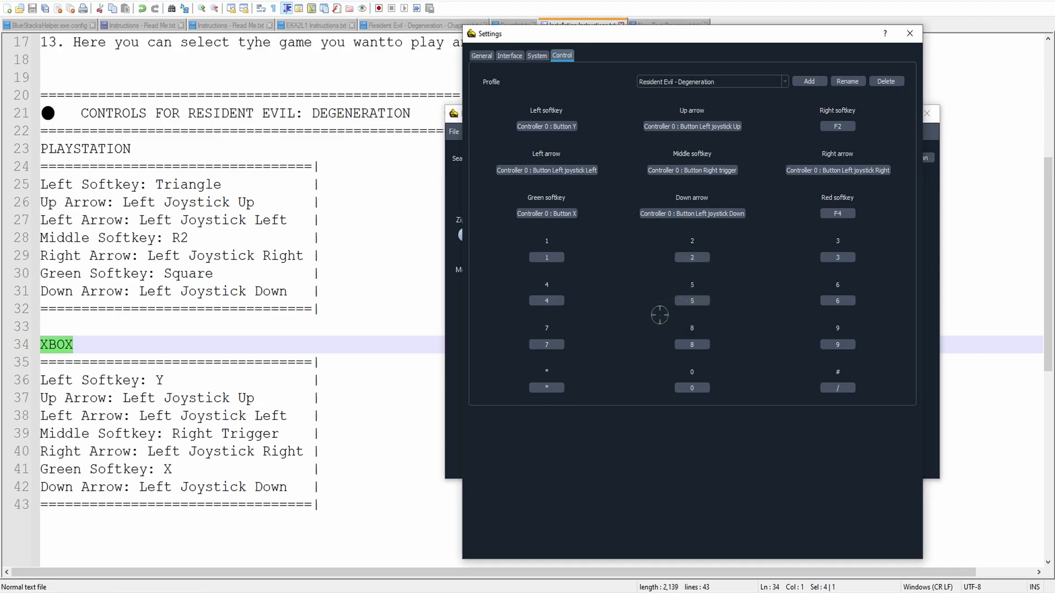
left_click(785, 81)
left_click(787, 81)
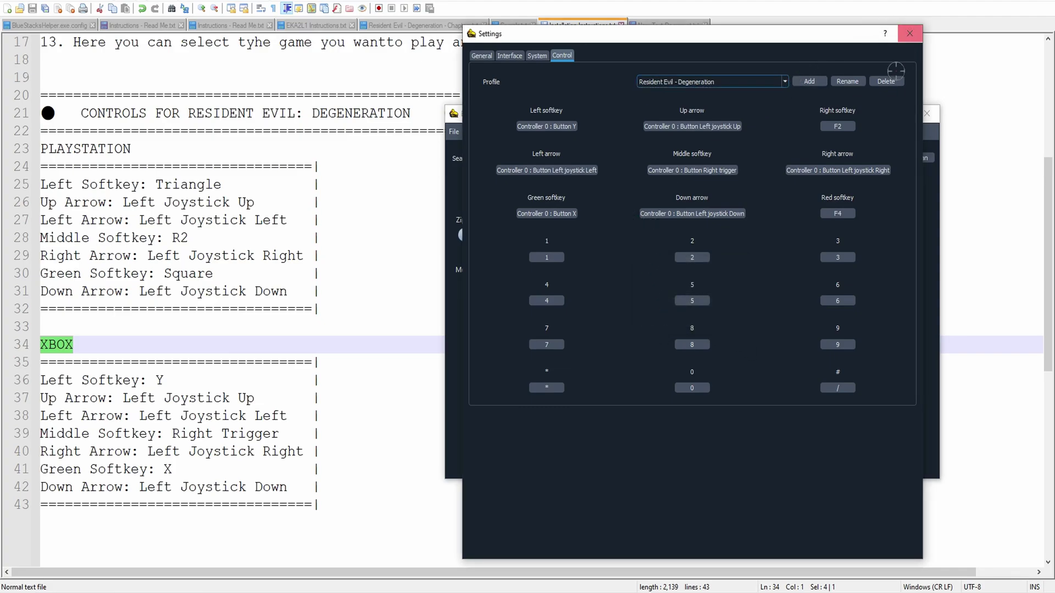
Cancel adding another profile and close the Settings window.
left_click(814, 81)
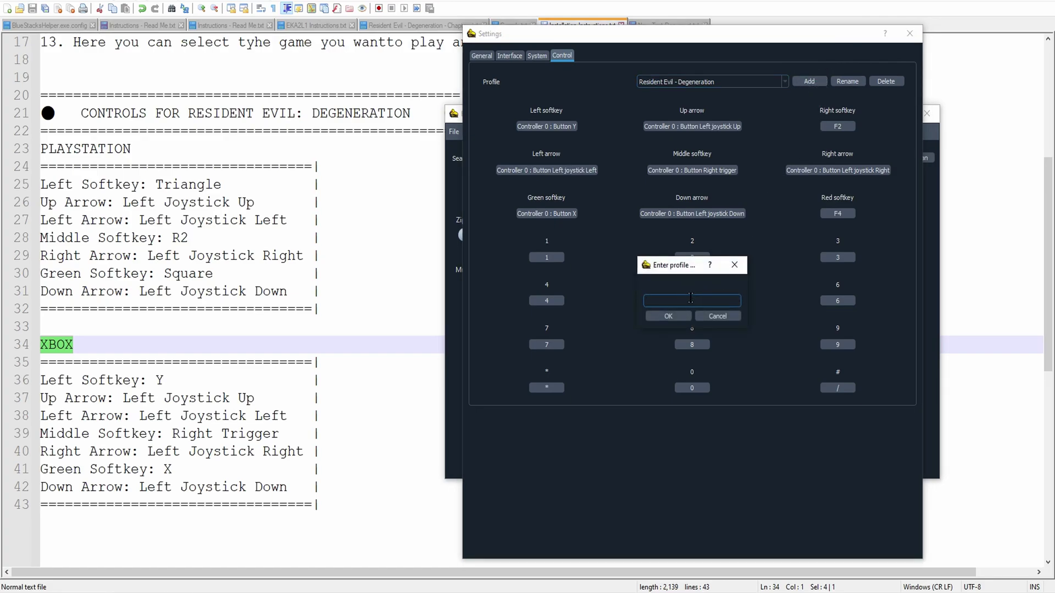
left_click(718, 314)
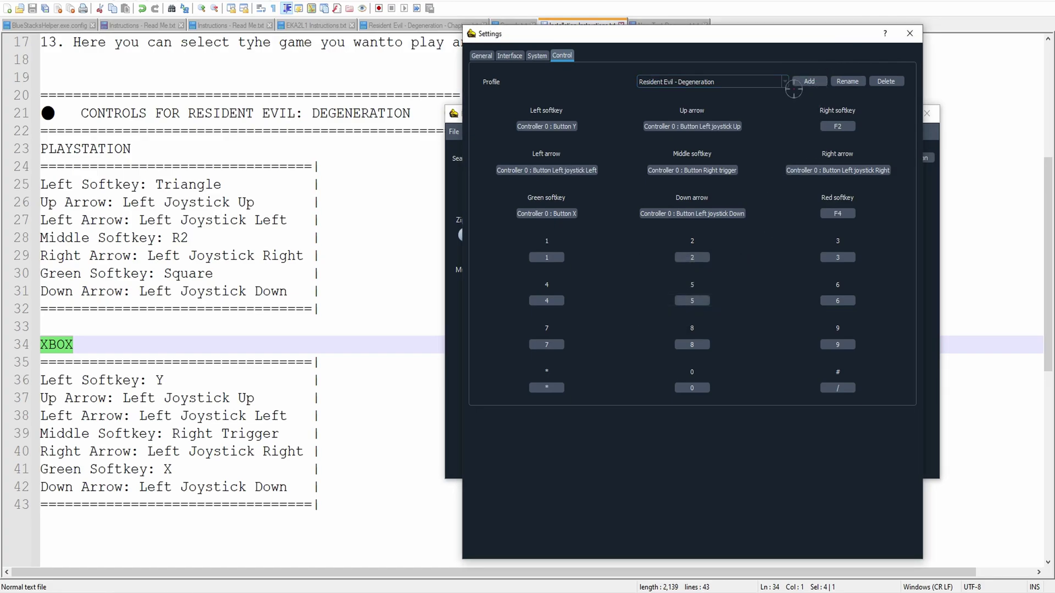
left_click(910, 33)
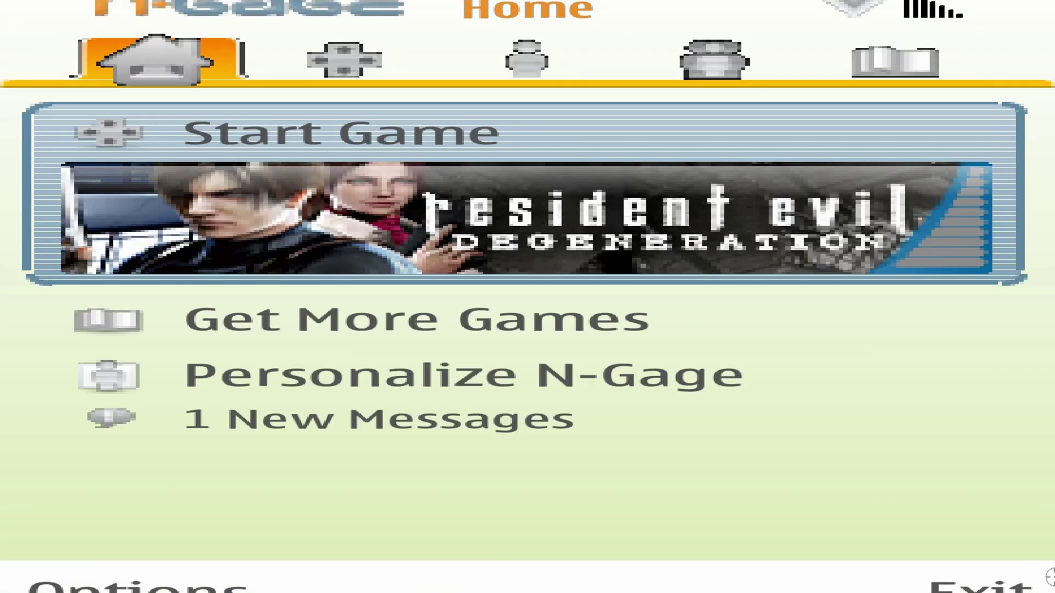
Move from Start Game to the My Games page listing Resident Evil Degeneration.
key("Down")
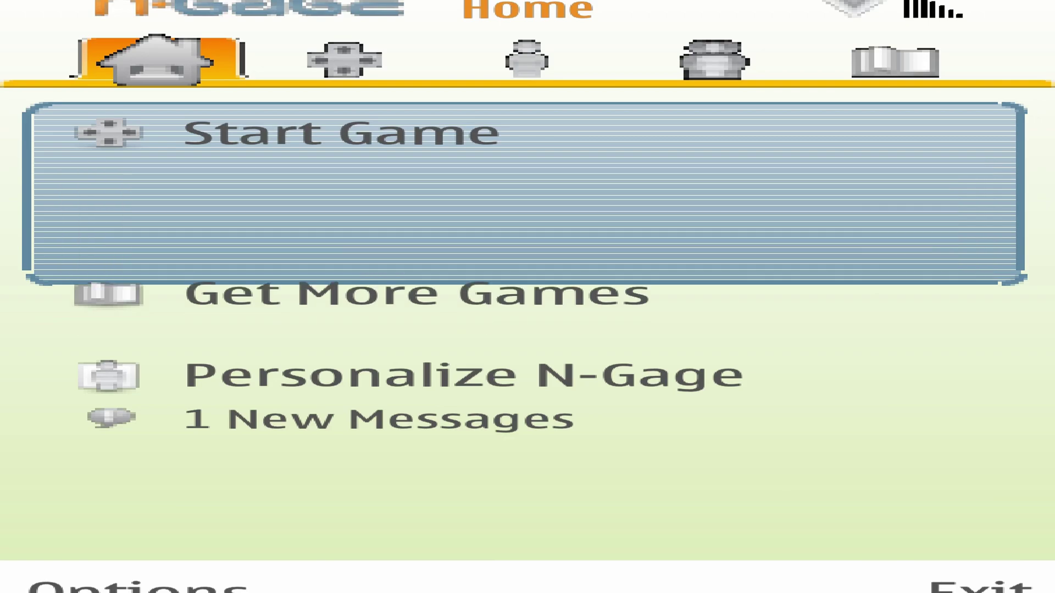
key("Up")
key("Right")
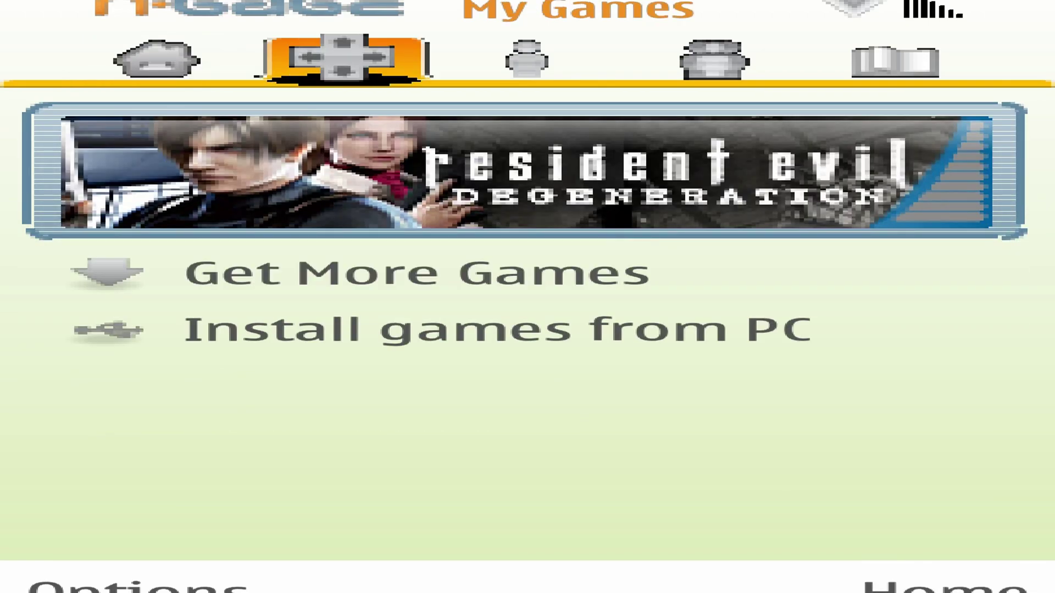